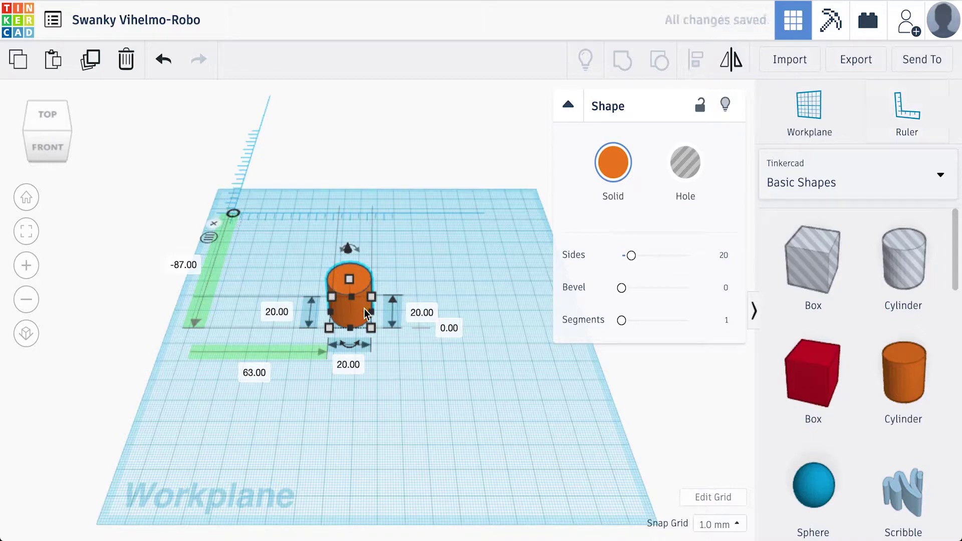
Set the orange cylinder's width to 25 mm and length to 40 mm, and raise its sides to 64.
left_click(353, 366)
type("25")
key("Return")
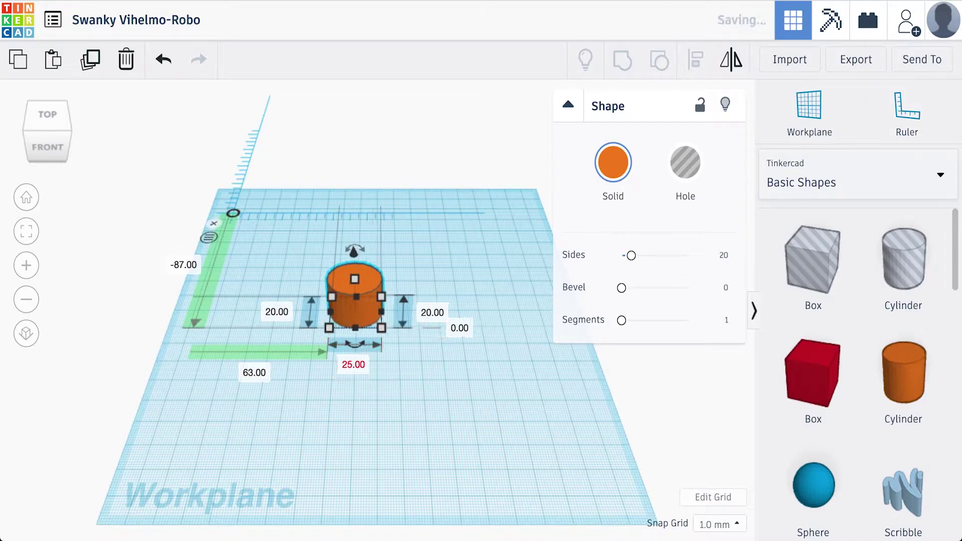
left_click(277, 313)
type("40")
key("Return")
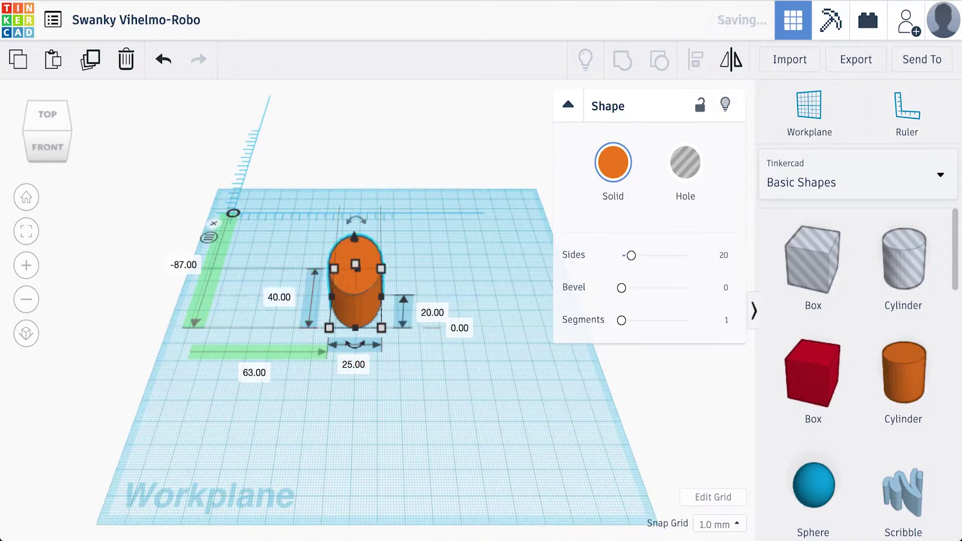
left_click_drag(632, 257, 704, 257)
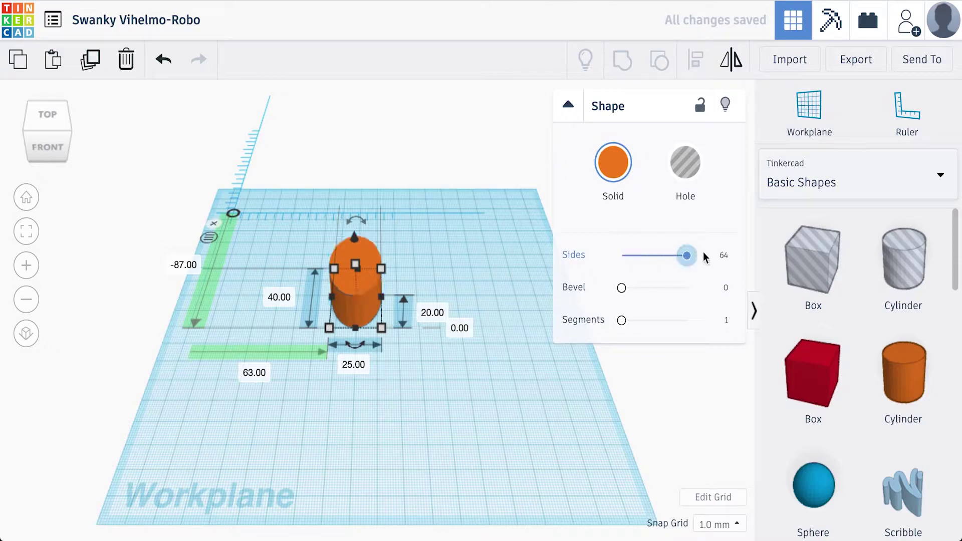
Move the oval cylinder sideways to 36 mm from the ruler origin and set its height to 5 mm.
left_click_drag(366, 282, 375, 282)
left_click(474, 266)
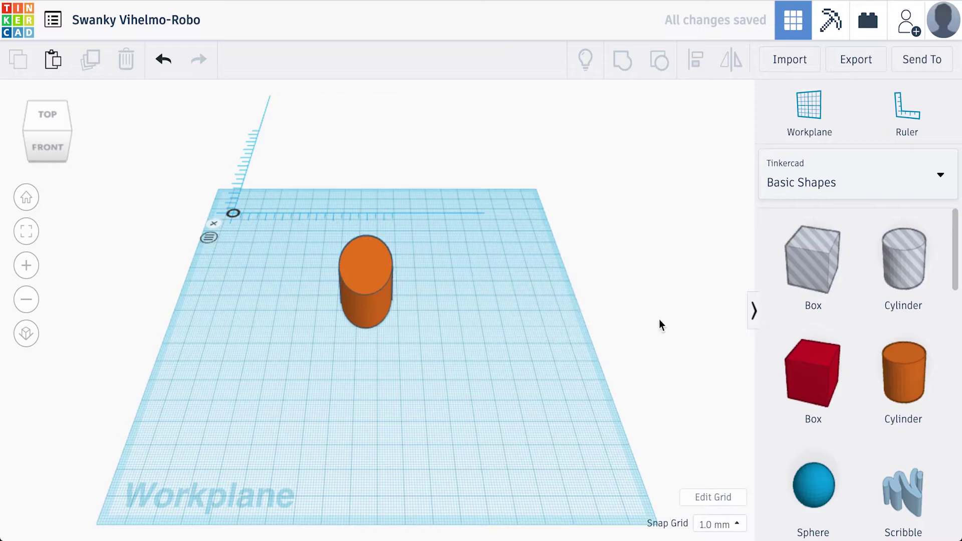
left_click_drag(352, 287, 281, 287)
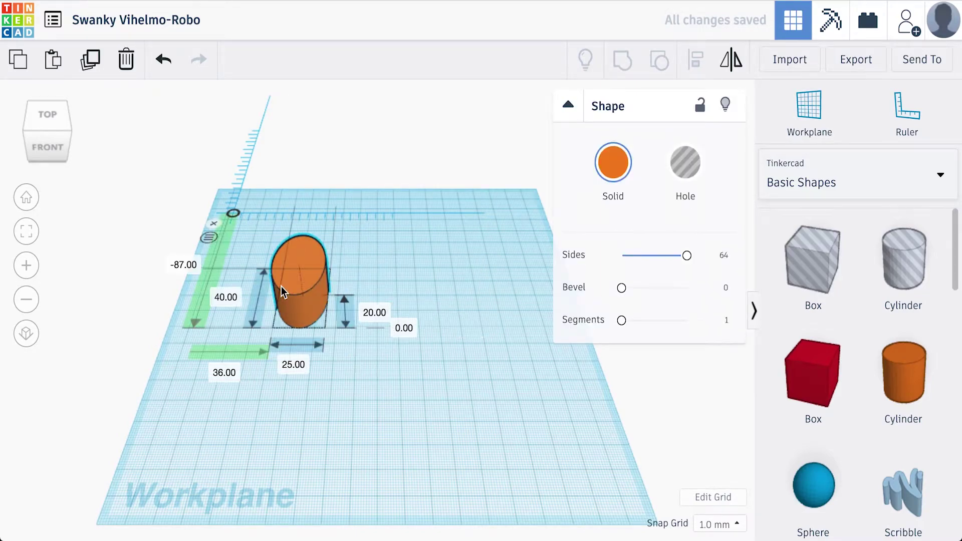
left_click(377, 312)
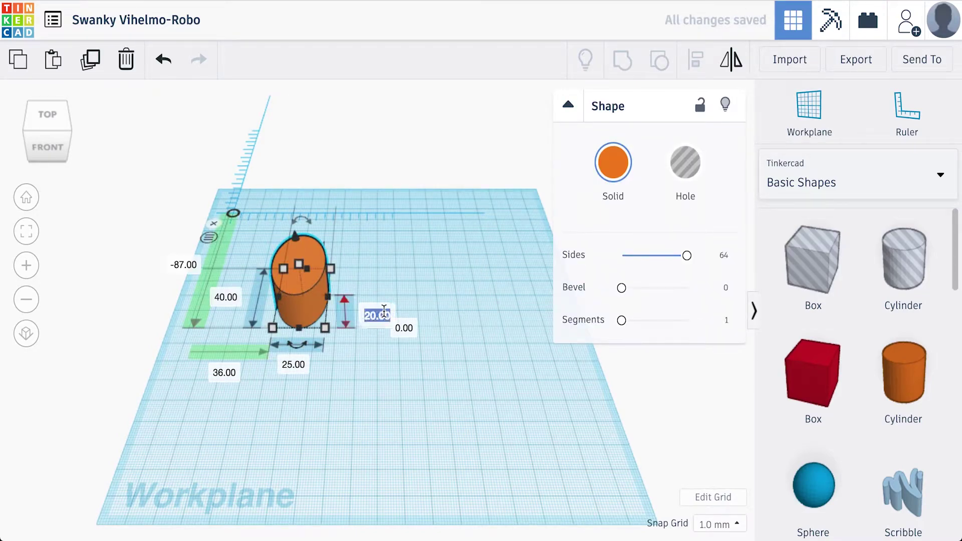
type("5")
key("Return")
left_click(472, 370)
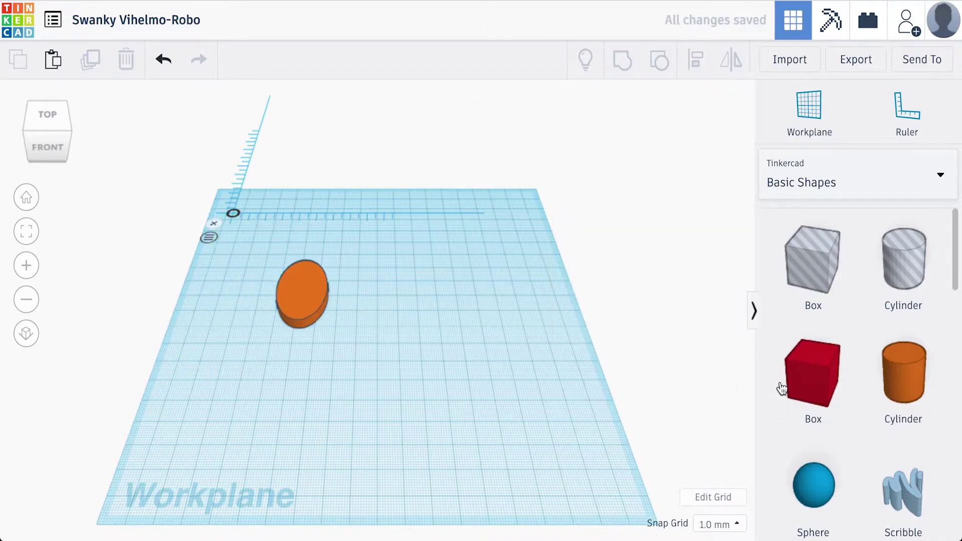
Add a roof shape to the workplane beside the orange oval and rotate it 90° onto its end.
scroll(846, 382, "down", 1)
scroll(845, 381, "down", 5)
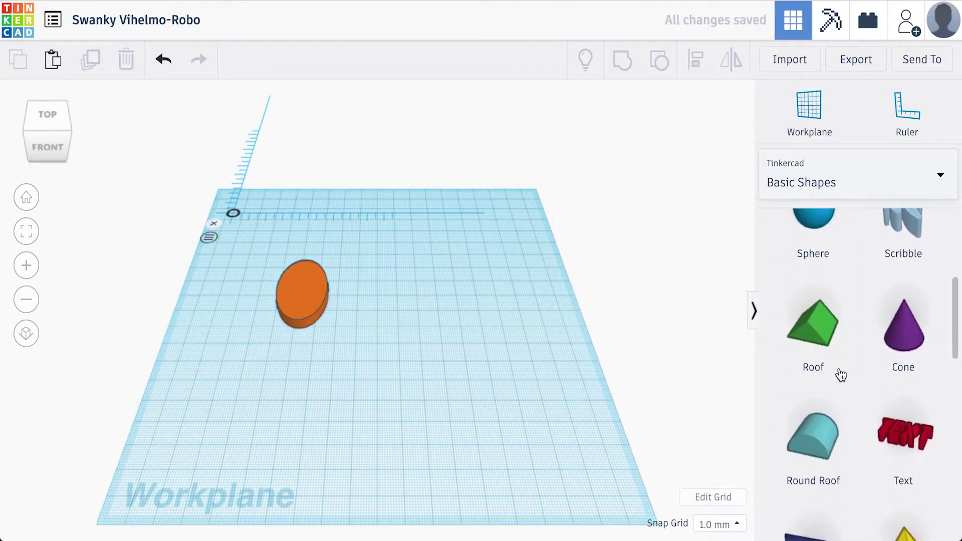
left_click_drag(485, 333, 454, 334)
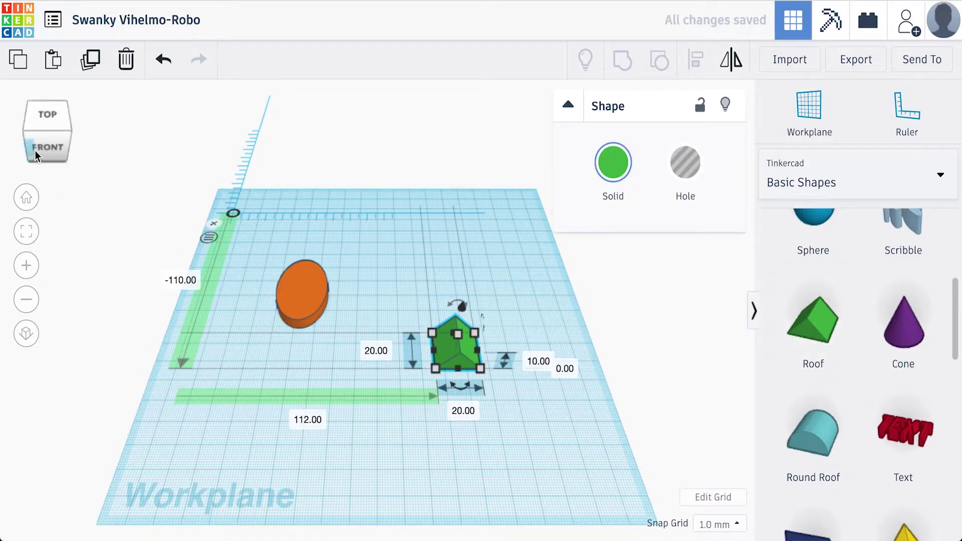
left_click_drag(34, 150, 56, 154)
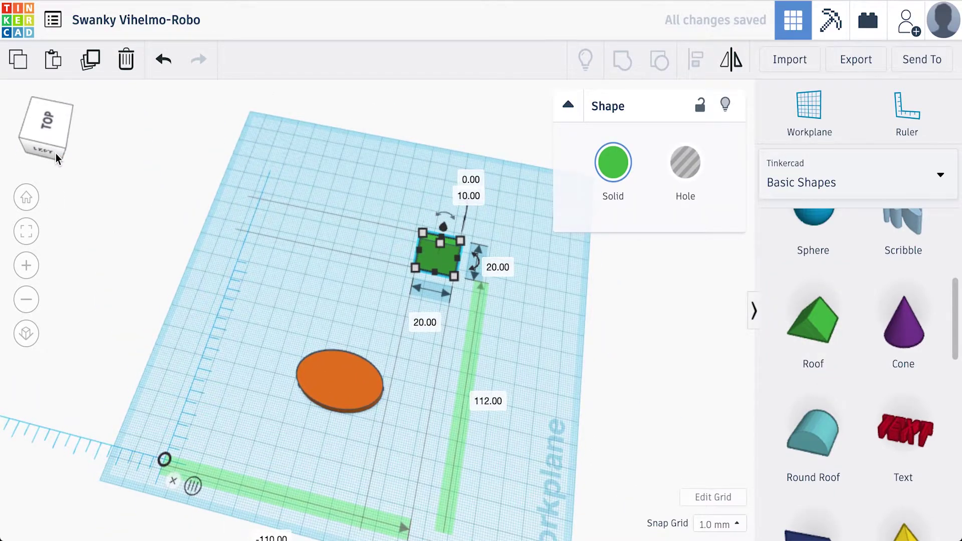
left_click_drag(441, 218, 441, 219)
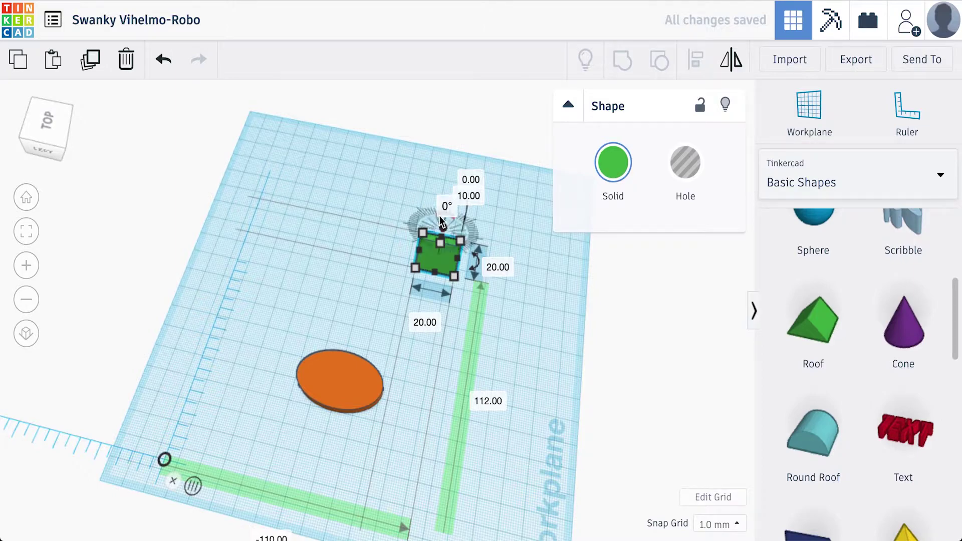
left_click(447, 206)
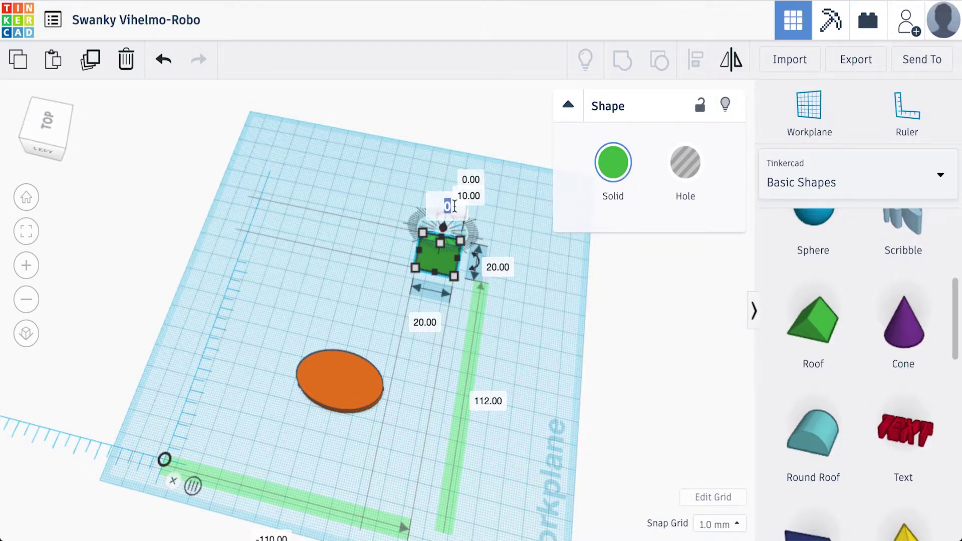
type("90")
key("Return")
left_click(348, 237)
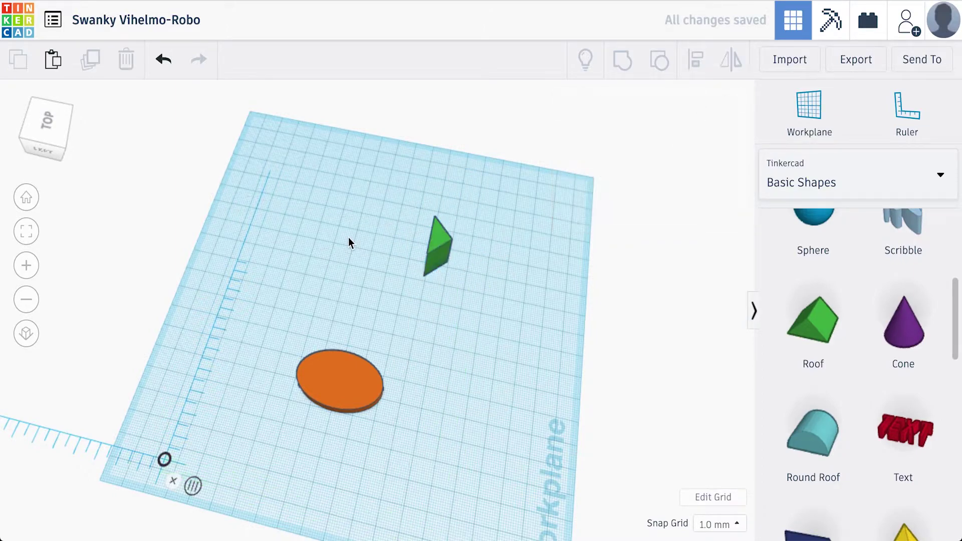
Set the green roof shape's length to 30 mm and its width to 6 mm to form a narrow wedge.
left_click(55, 127)
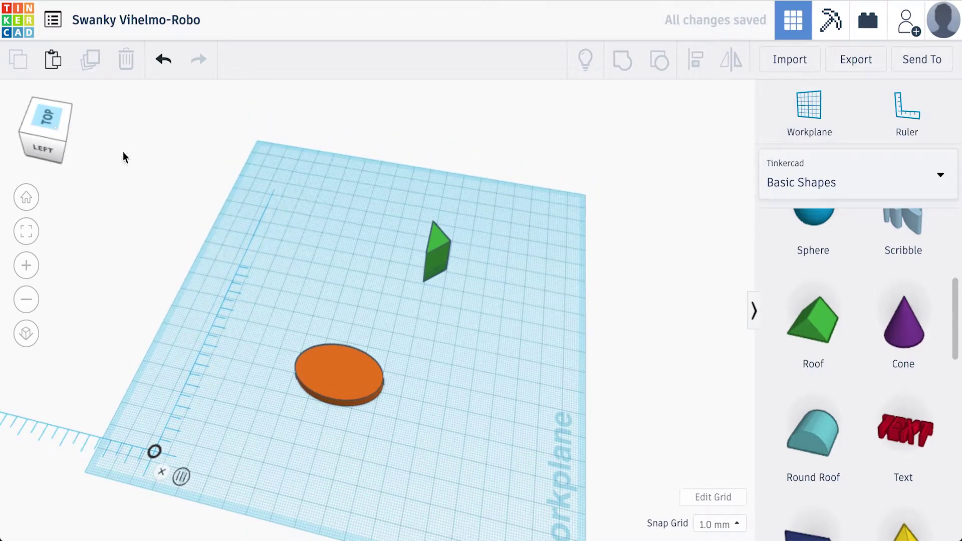
left_click(434, 255)
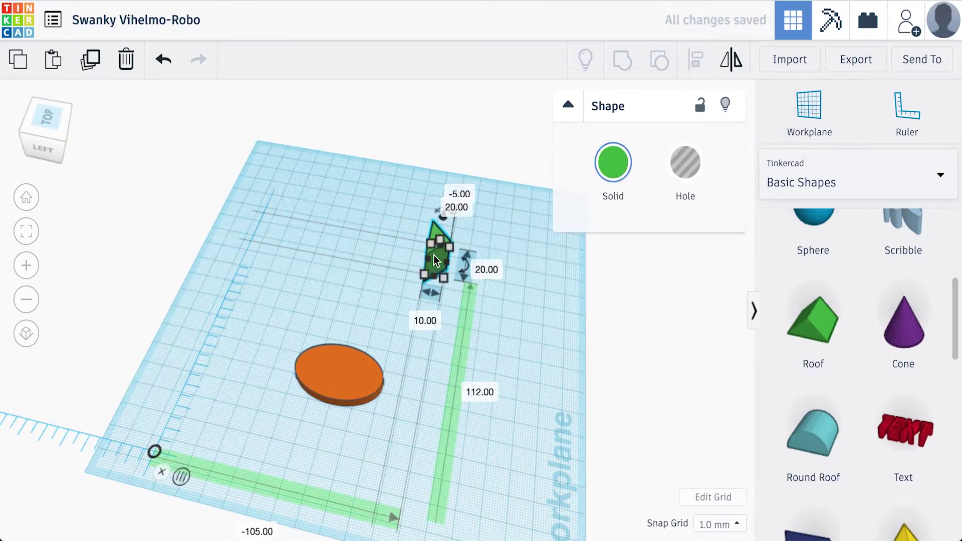
left_click(430, 322)
type("30")
key("Return")
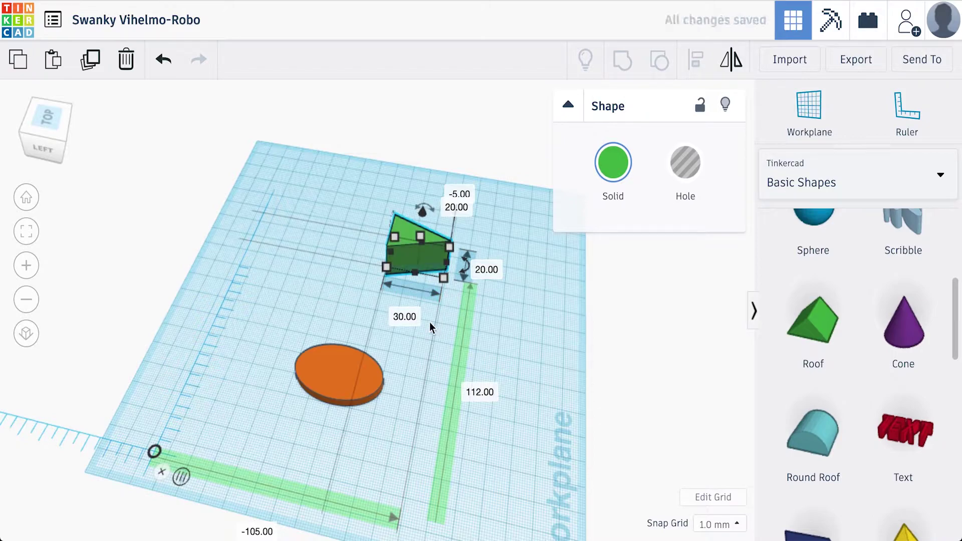
left_click(488, 269)
type("6")
key("Return")
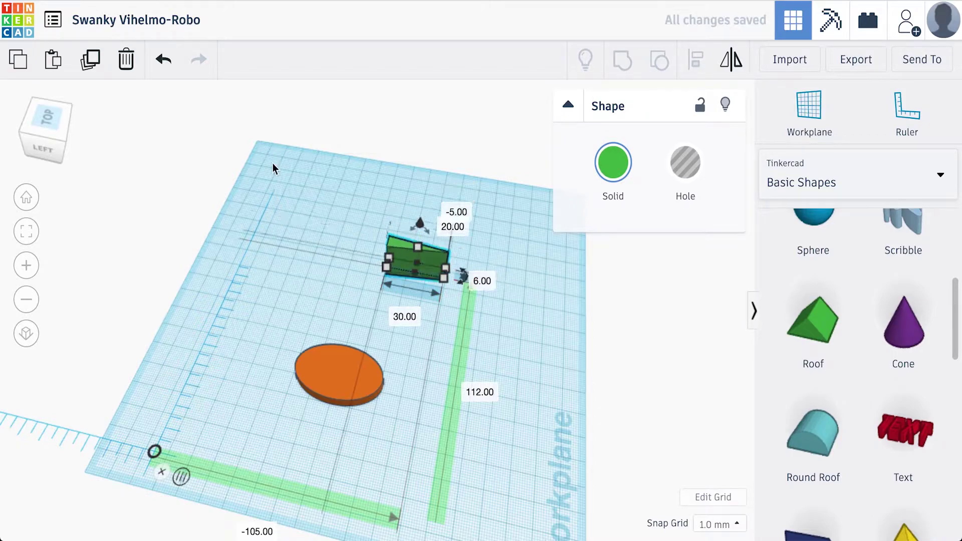
Move the green wedge closer to the orange oval, to 82 mm and -95 mm from the ruler origin.
left_click(30, 132)
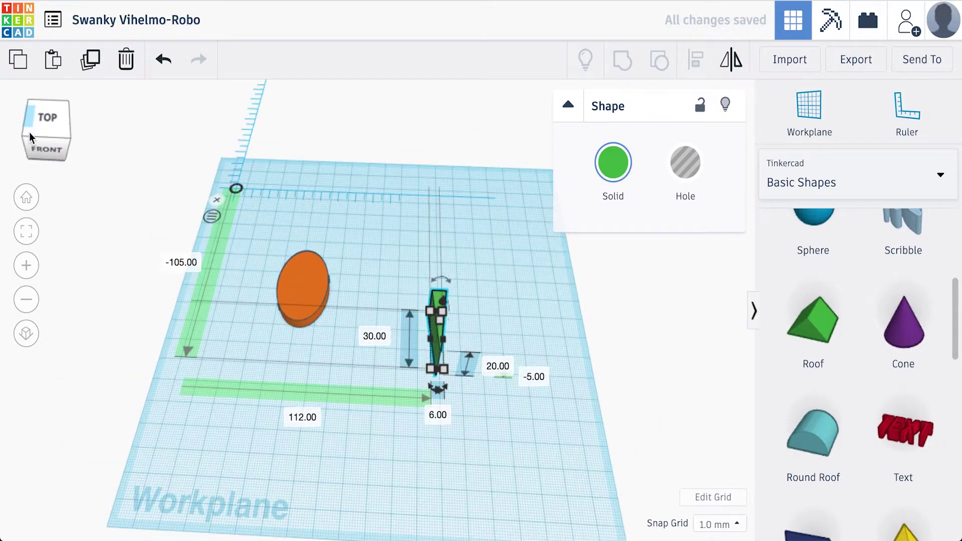
left_click(484, 307)
scroll(484, 308, "up", 3)
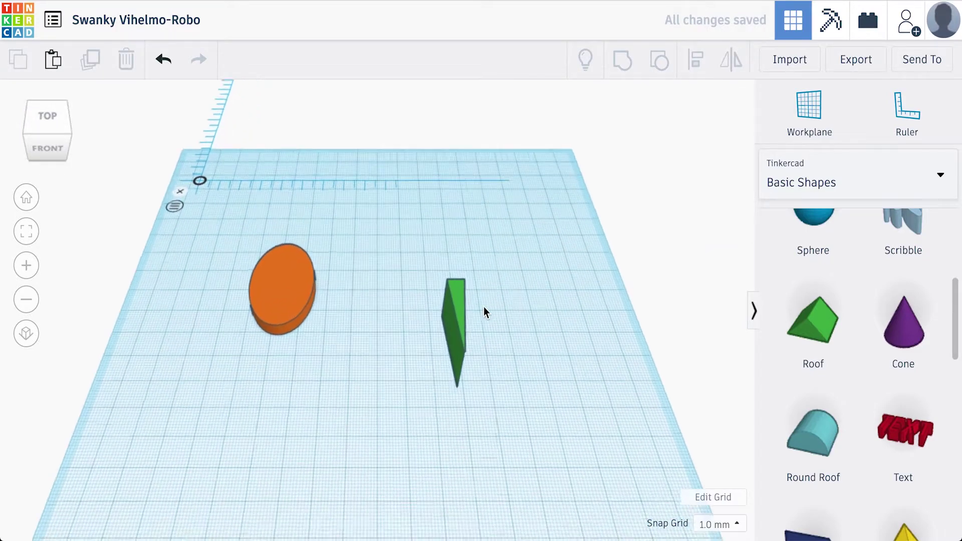
left_click(473, 308)
left_click_drag(463, 290, 372, 267)
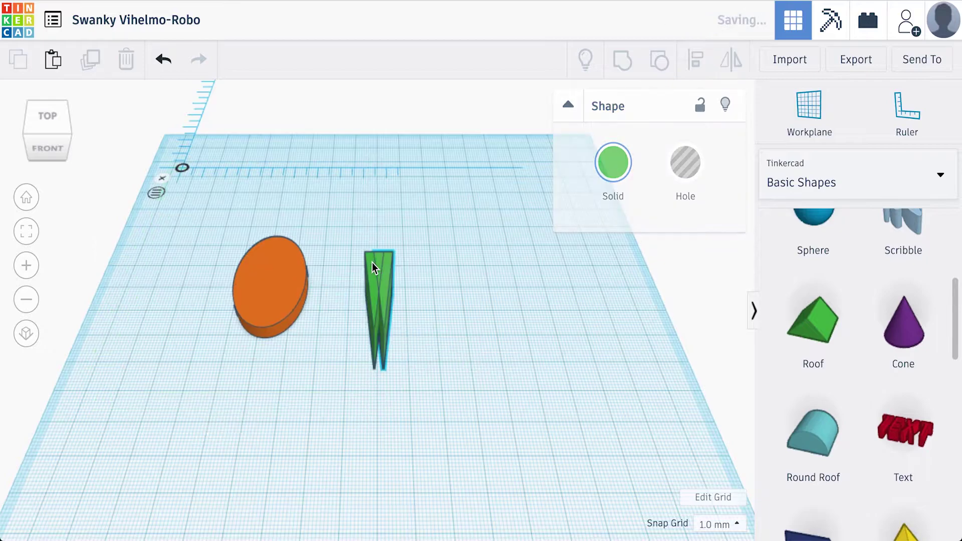
Duplicate the green wedge twice, shifting each copy 6 mm sideways to form a row of three adjoining wedges.
key("ctrl+d")
key("Right")
key("Right")
key("Right")
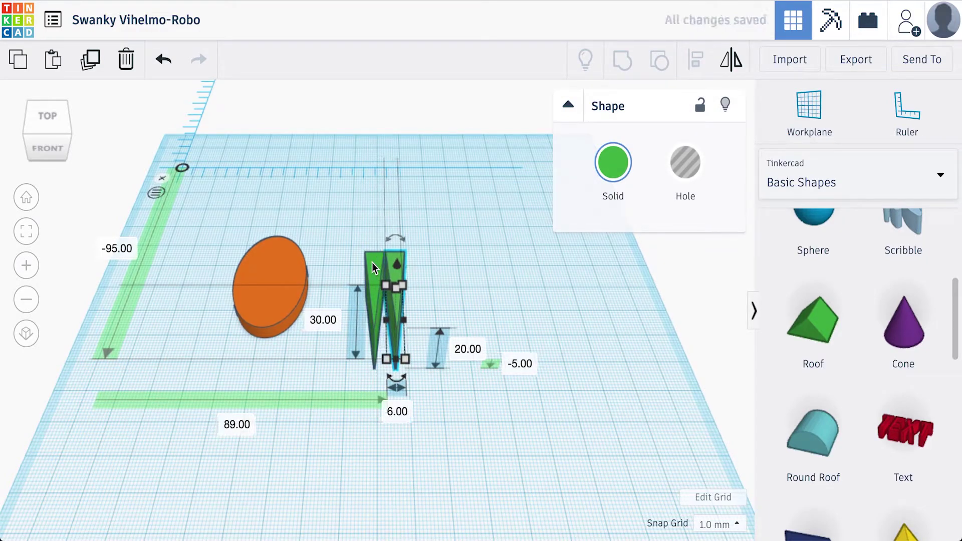
key("Right")
key("Right")
key("Right")
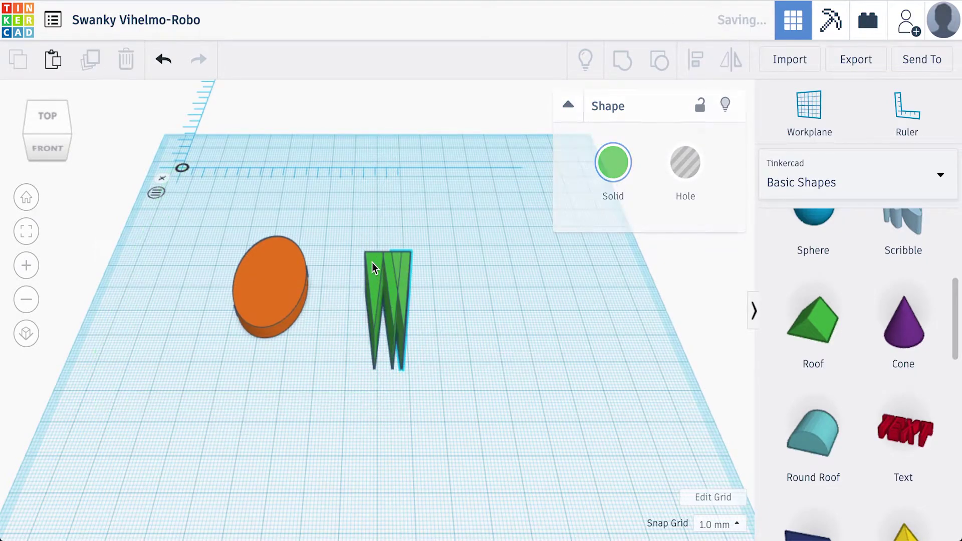
key("Right")
key("Right")
key("Right")
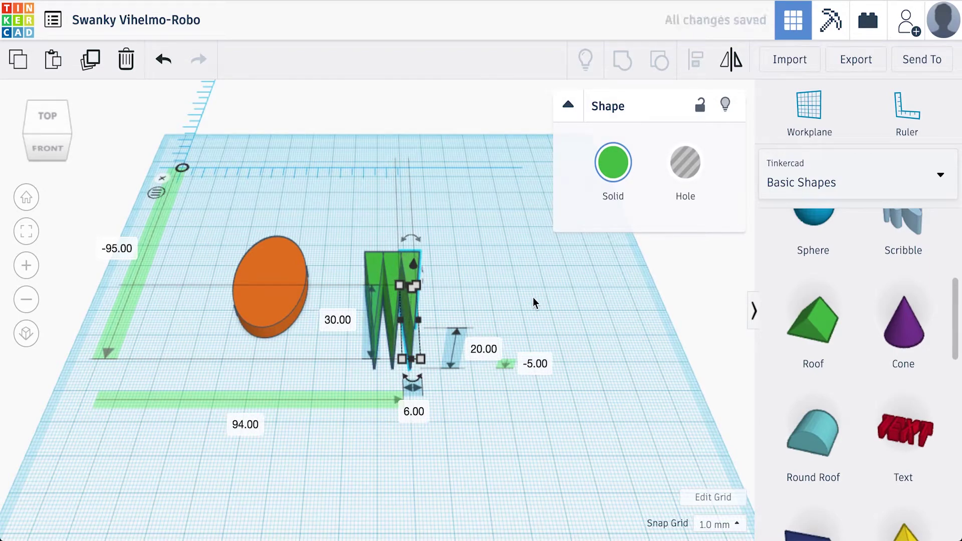
Select all three green wedges and group them into one shape.
left_click(537, 296)
left_click_drag(331, 212, 492, 425)
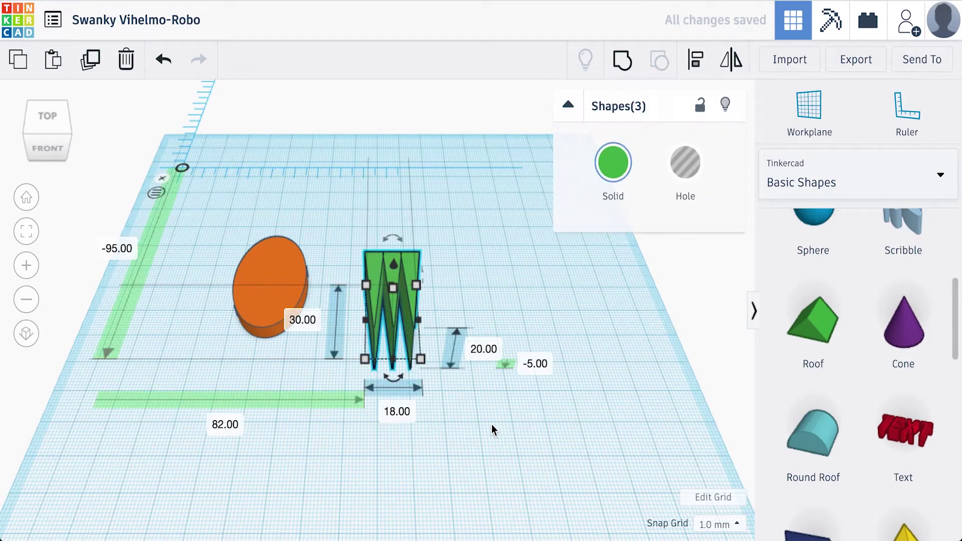
left_click(621, 63)
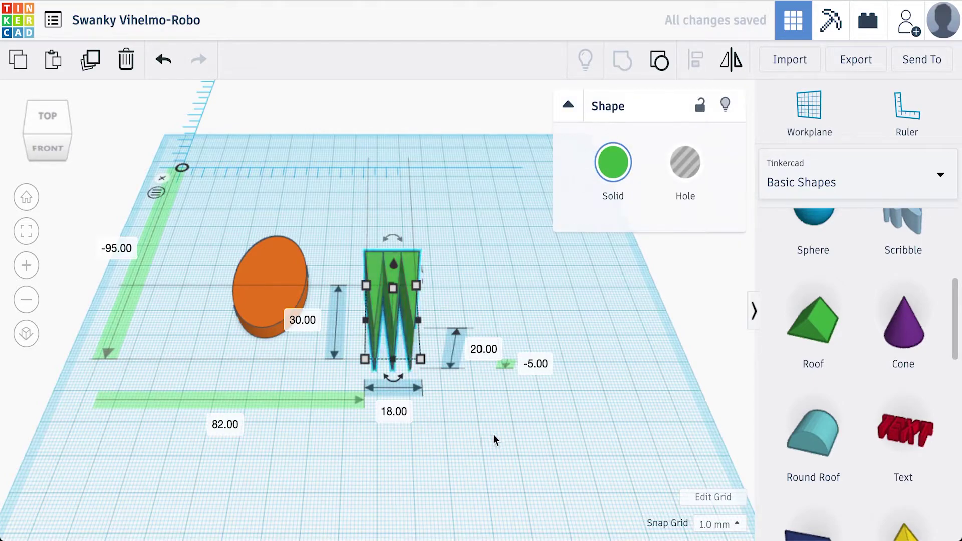
Raise the grouped green wedges onto the workplane by setting their elevation to 0.
left_click(54, 150)
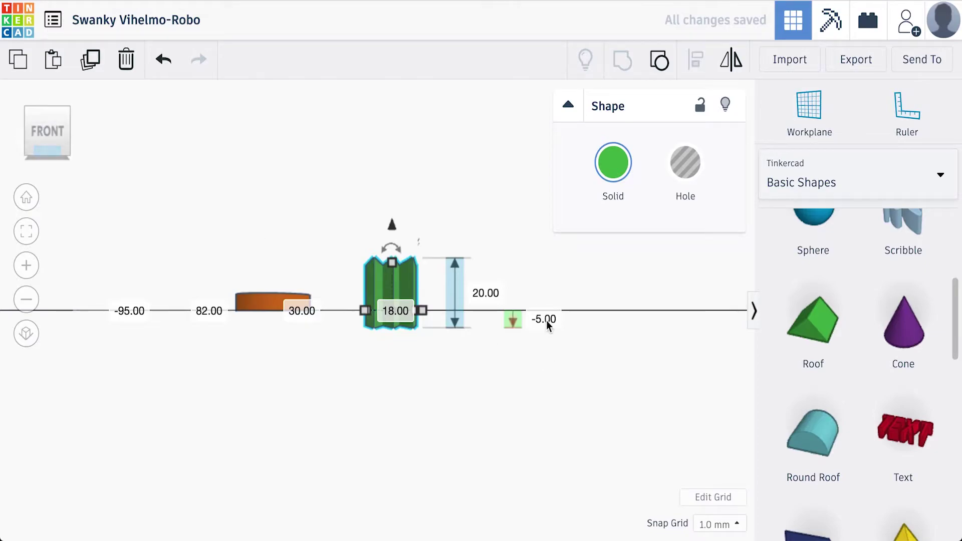
left_click(547, 320)
type("0")
key("Return")
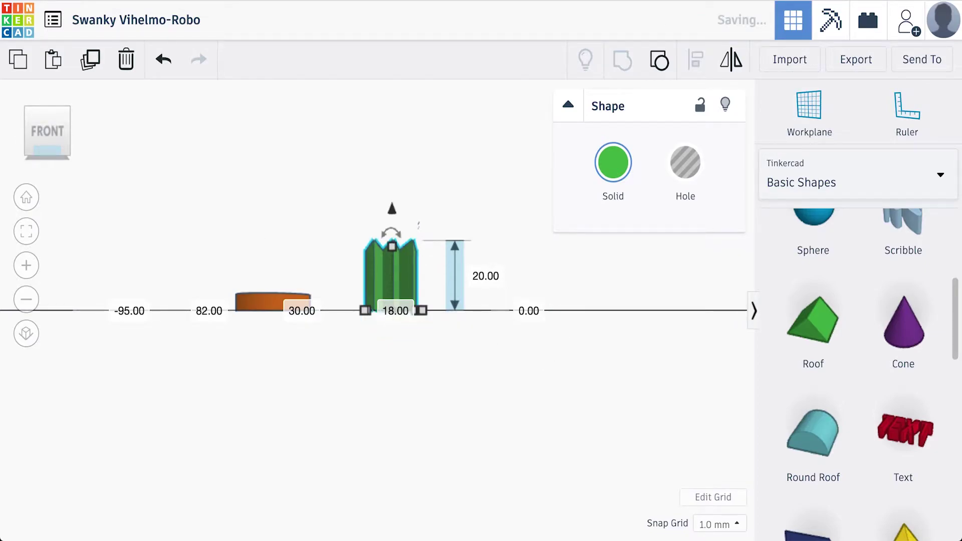
left_click(59, 133)
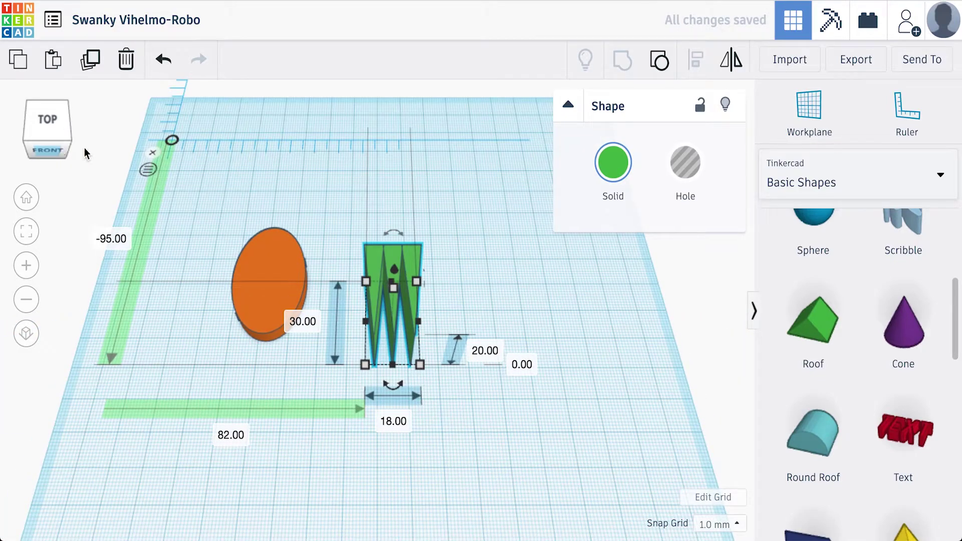
left_click(676, 280)
Place a box hole near the wedge tips and stretch it to about 48 mm by 21 mm.
scroll(844, 300, "up", 5)
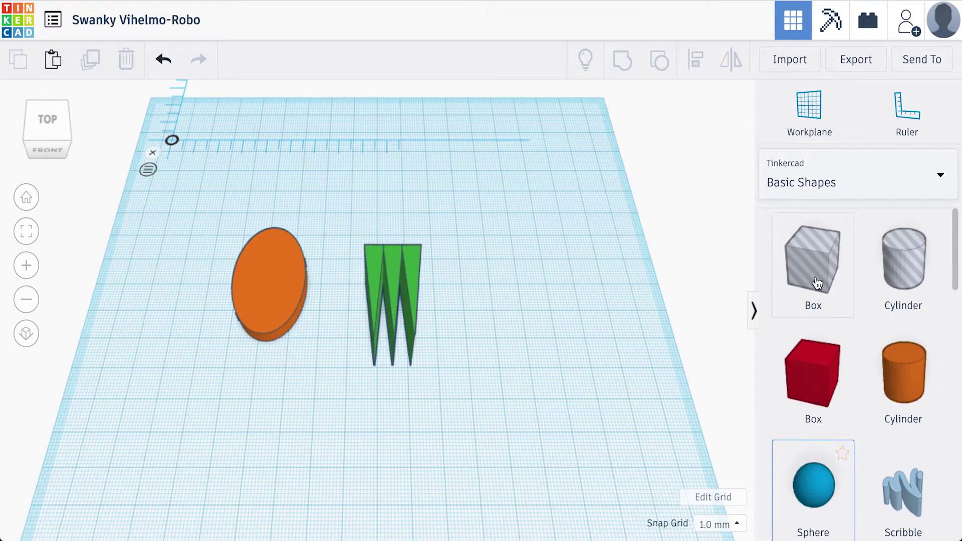
left_click(816, 279)
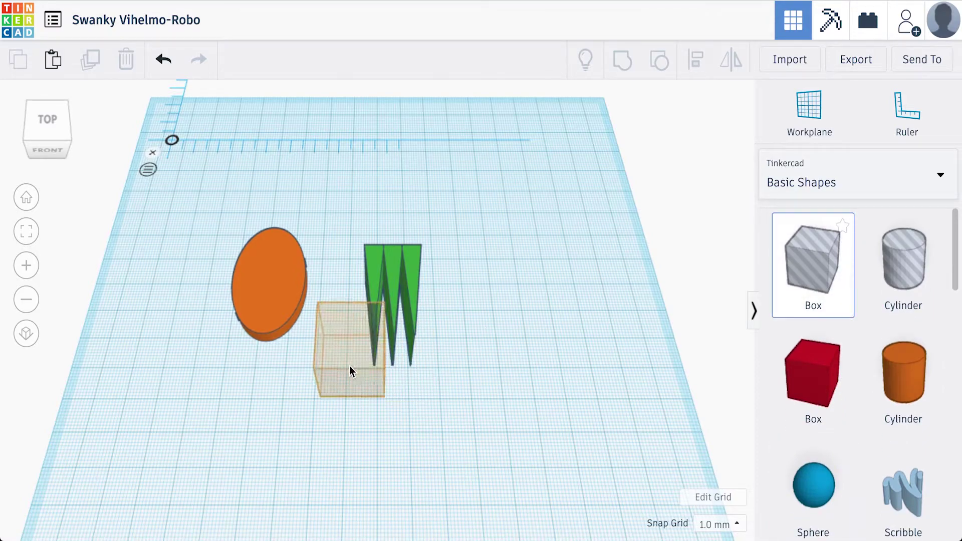
left_click(350, 368)
left_click_drag(382, 397, 469, 401)
Shift the box hole to -112 mm along the ruler so it overlaps only the pointed ends of the wedges.
mouse_move(57, 129)
left_mouse_down()
mouse_move(30, 129)
mouse_move(39, 129)
left_mouse_up()
key("Left")
key("Left")
key("Left")
key("Left")
key("Left")
key("Left")
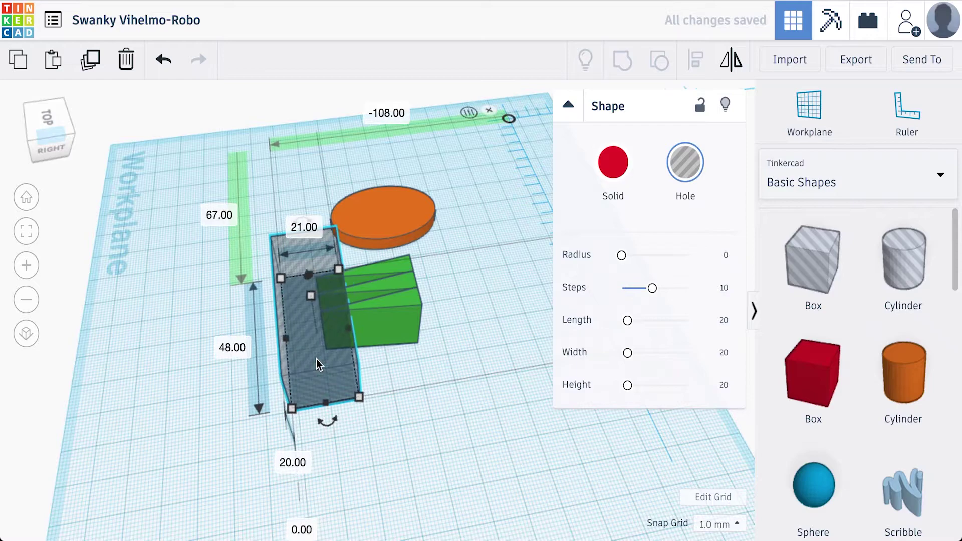
key("Right")
key("Left")
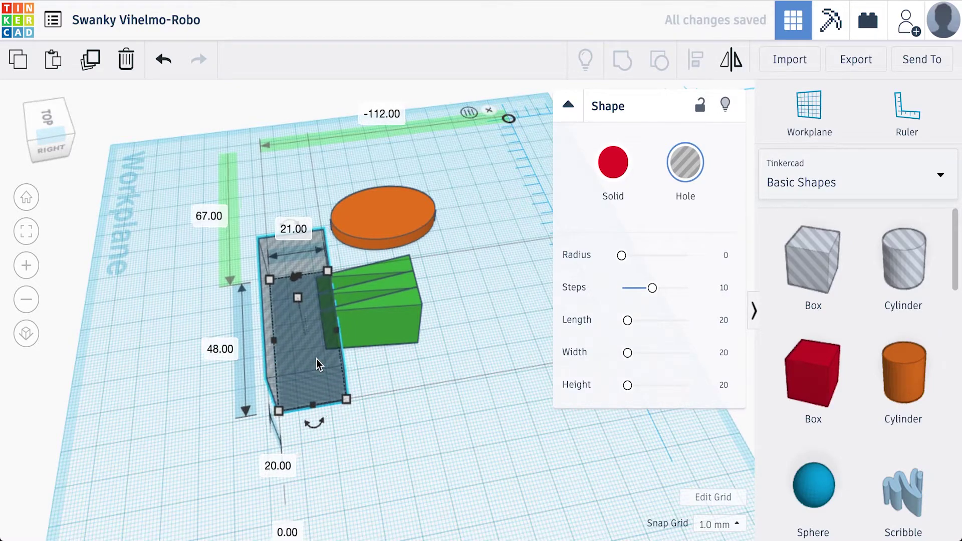
Group the box hole with the green wedges to trim their tips, and move the result away to 96 mm and -121 mm.
left_click(401, 317, "shift")
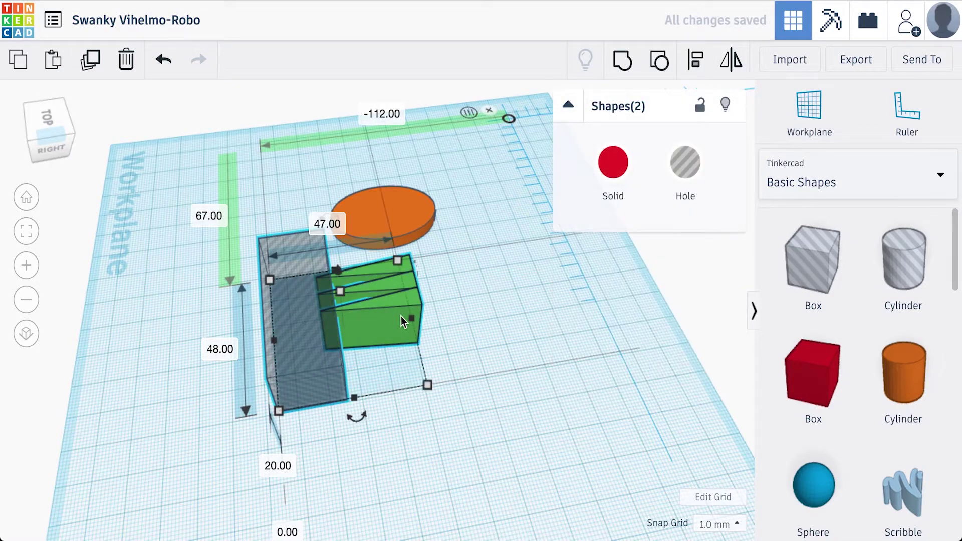
left_click(620, 61)
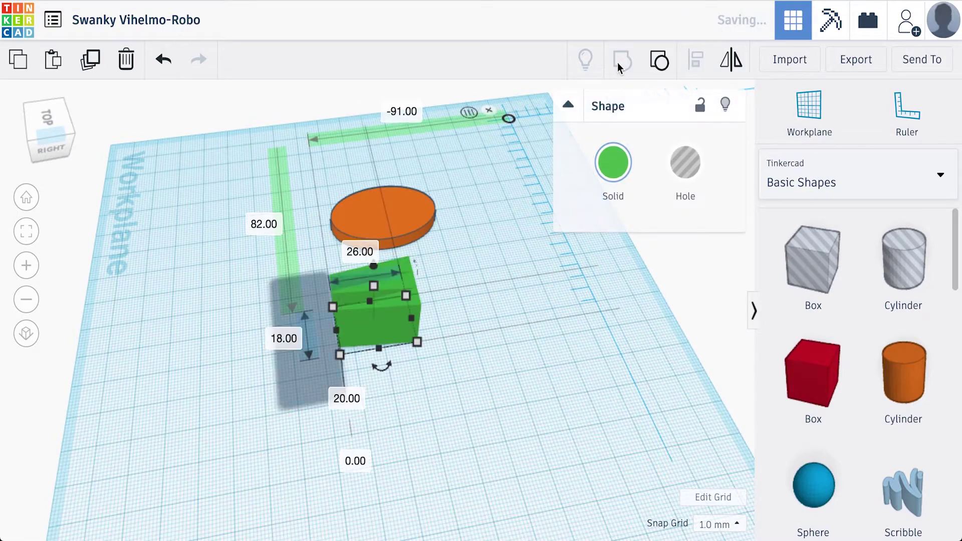
left_click_drag(391, 325, 297, 386)
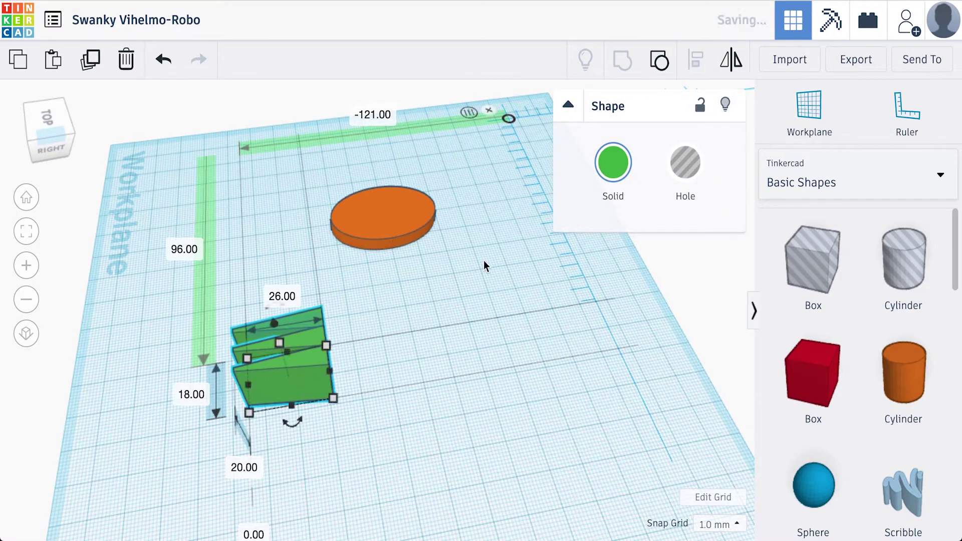
Turn the grouped green wedges into a hole shape.
key("h")
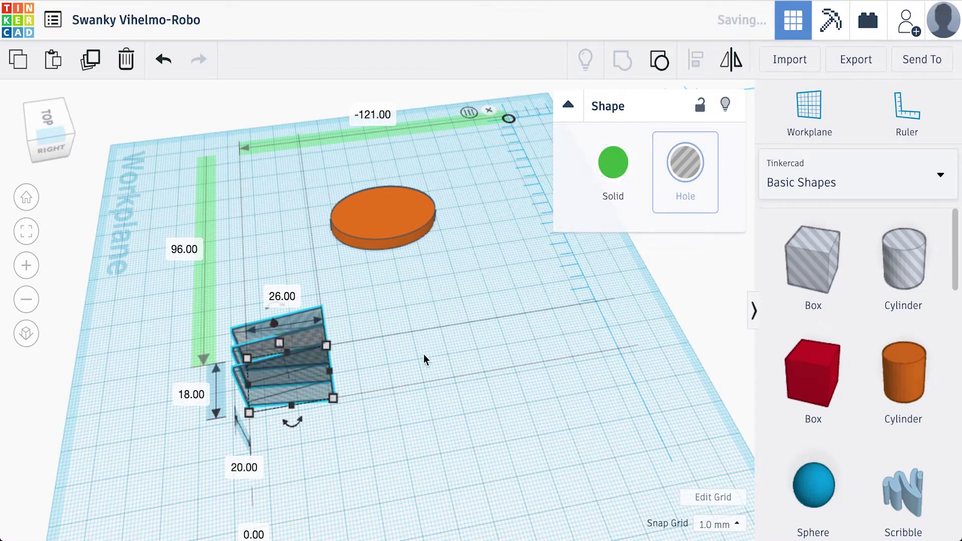
left_click(431, 317)
Place a box hole over one end of the orange oval, stretch it to 41 mm long, and group both to cut that end flat.
left_click_drag(813, 261, 440, 265)
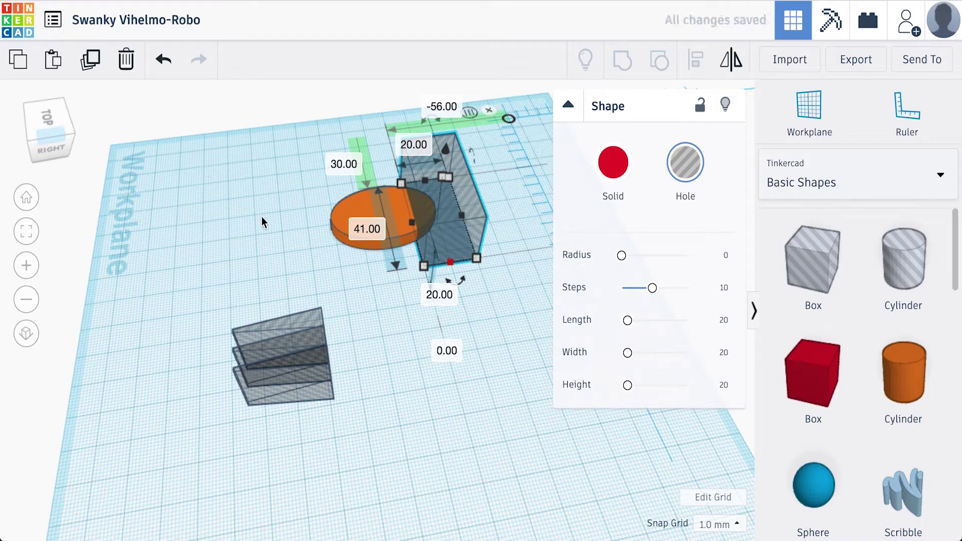
left_click_drag(62, 131, 51, 131)
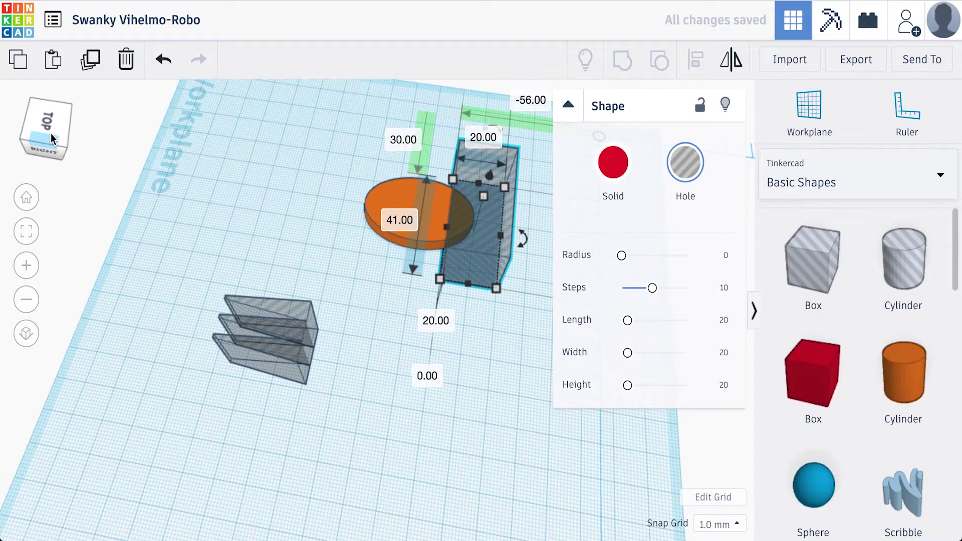
left_click(492, 205, "shift")
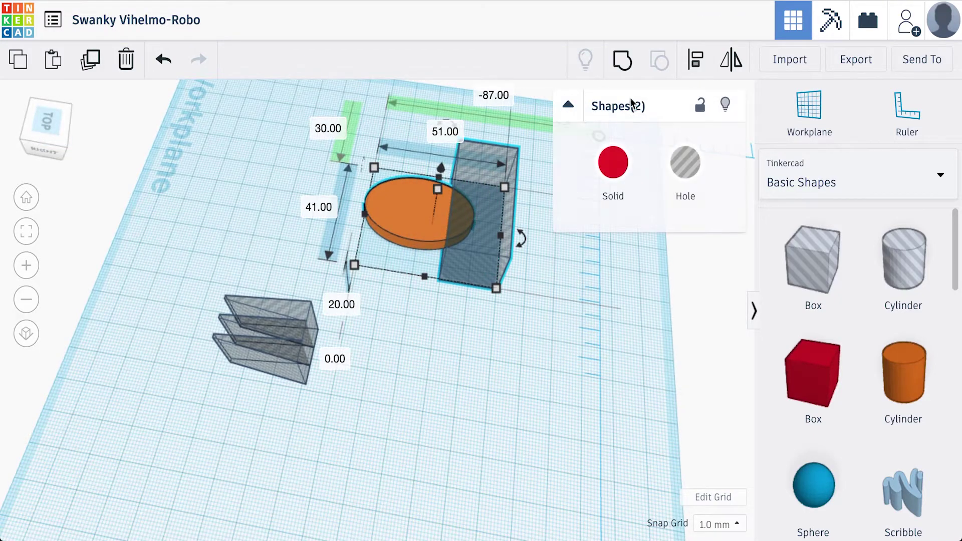
left_click(623, 61)
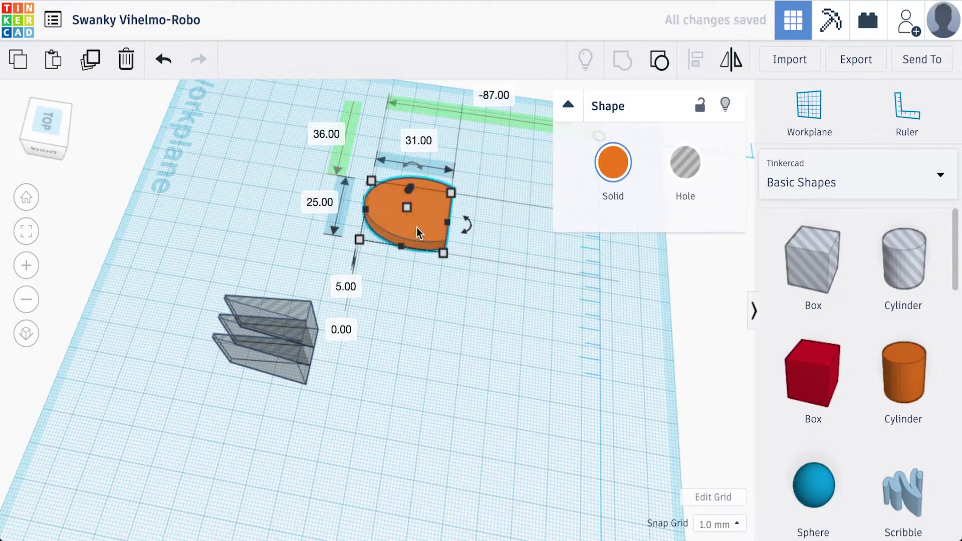
Move the trimmed oval to 50 mm and -98 mm, and lay the wedge hole over its flat end at 54 mm and -88 mm.
left_click_drag(405, 239, 387, 246)
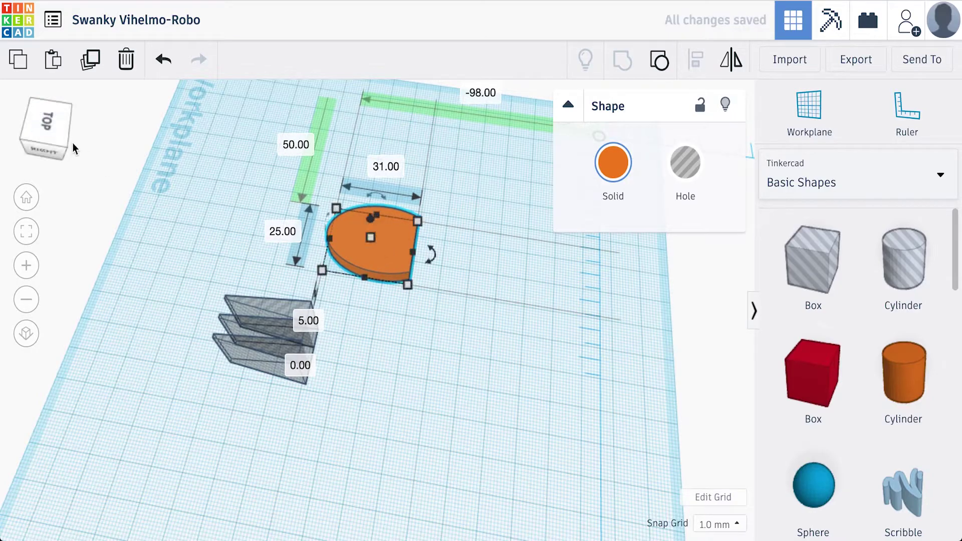
left_click(50, 130)
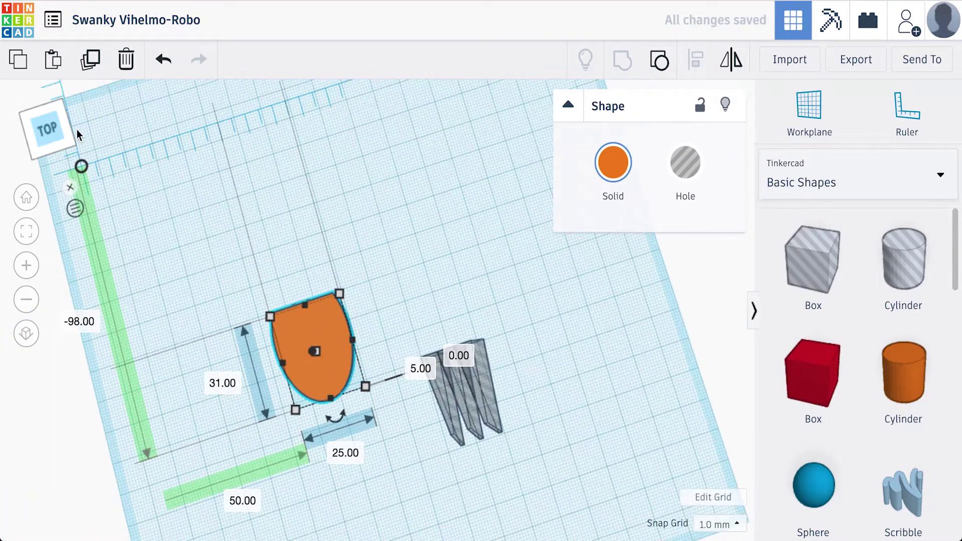
left_click(464, 427)
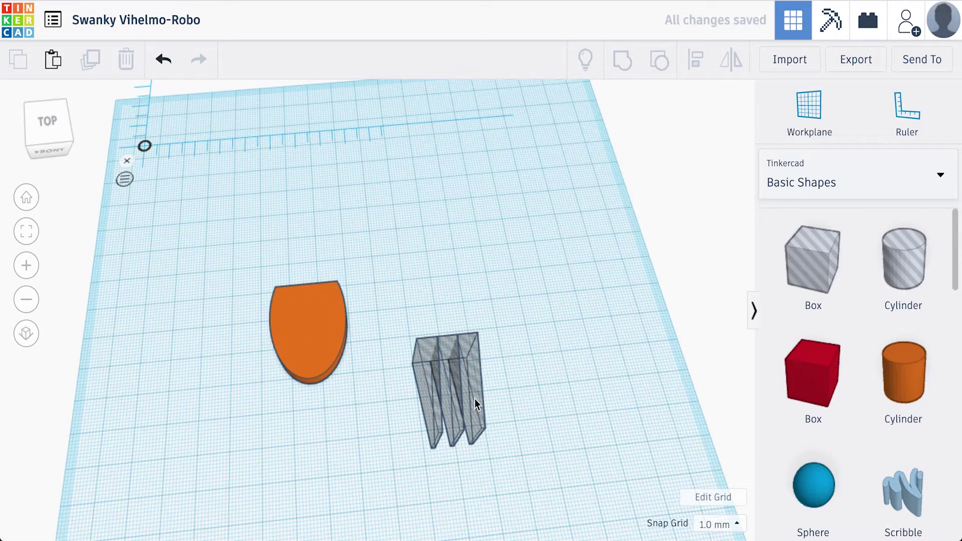
left_click(469, 373)
left_click_drag(470, 353, 298, 256)
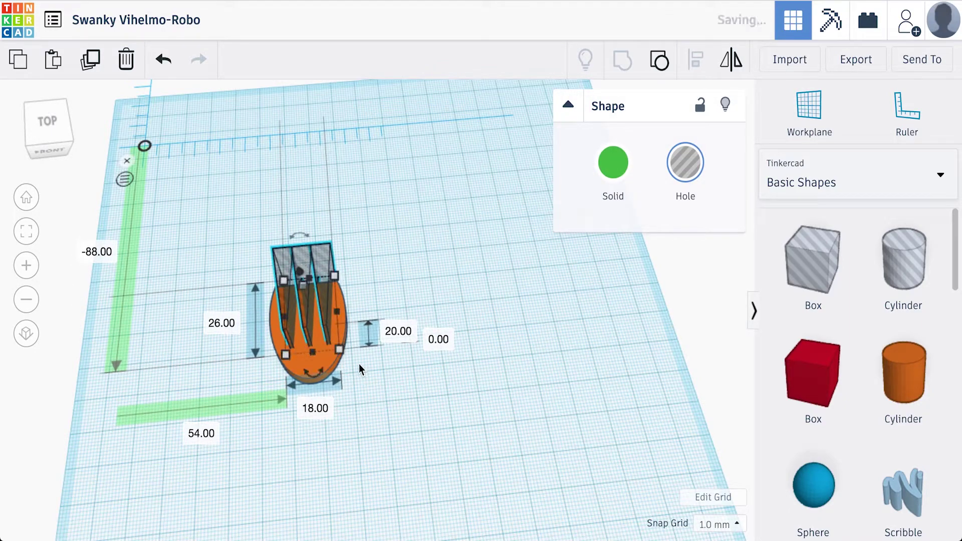
Centre the wedge hole across the oval's width and nudge it slightly toward the oval's rounded end.
left_click(332, 363, "shift")
left_click(333, 362, "shift")
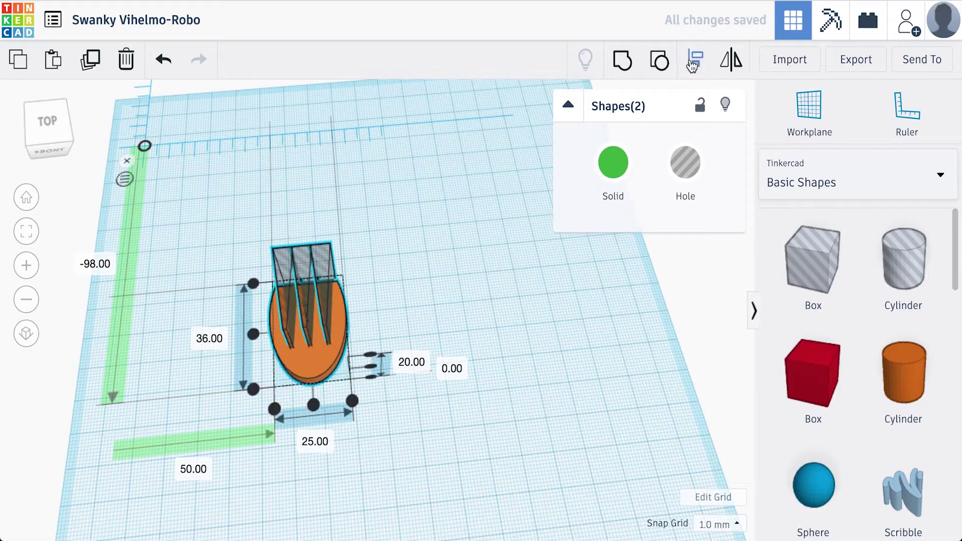
scroll(206, 270, "up", 5)
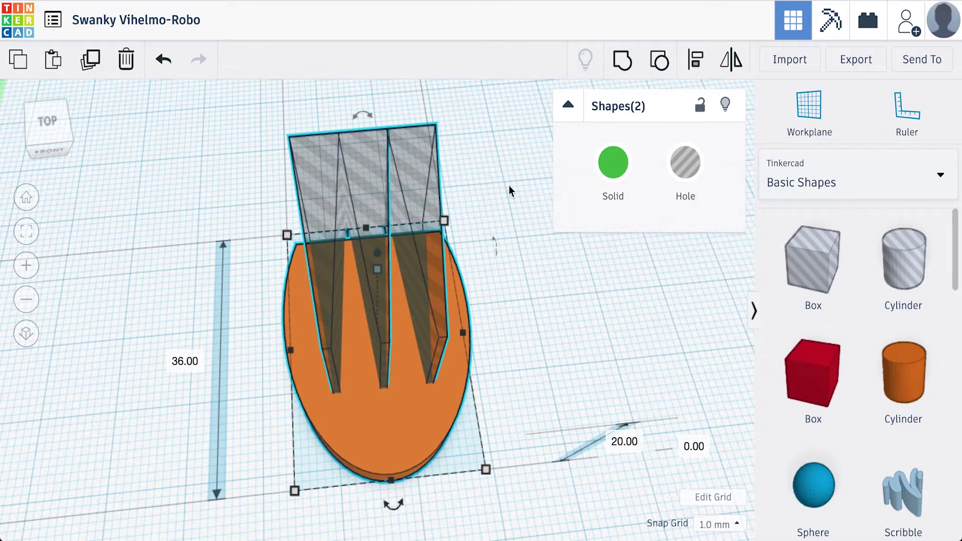
left_click(244, 200)
left_click(314, 193)
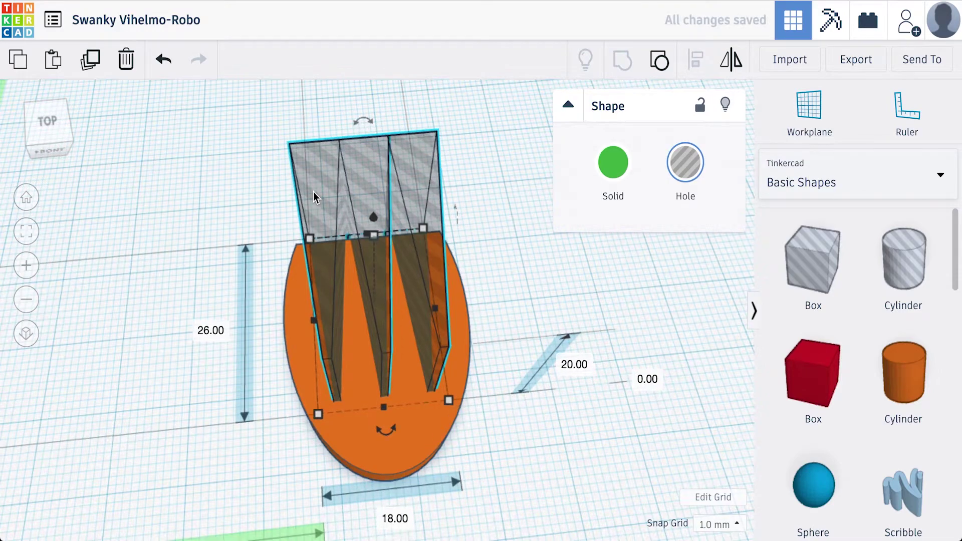
Narrow the orange oval to 23 mm and centre the wedge hole across its new width.
left_click(530, 272)
left_click(296, 377)
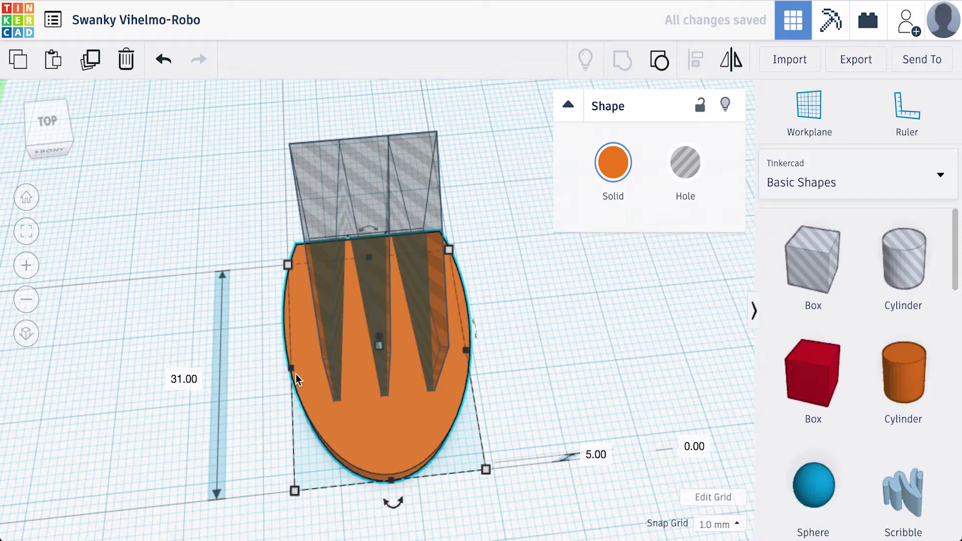
left_click_drag(289, 368, 303, 369)
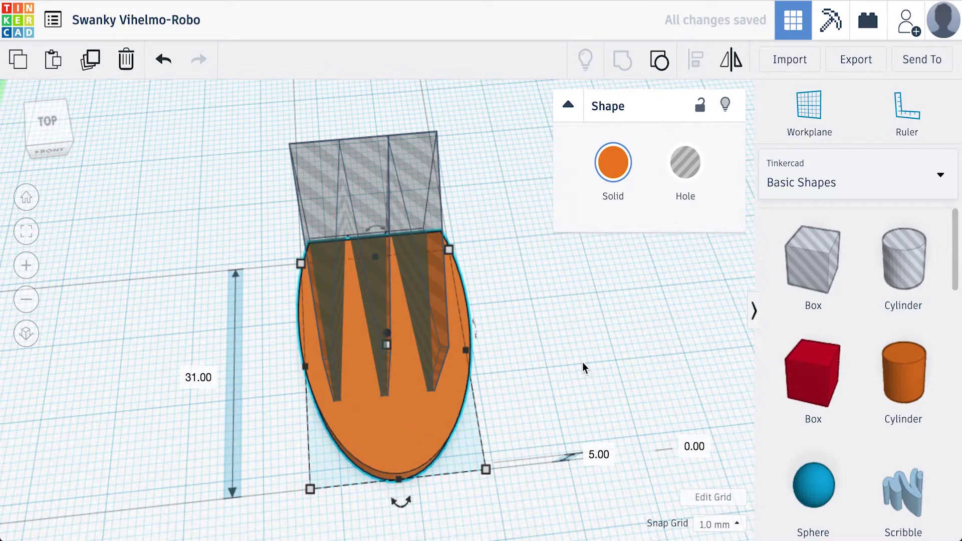
left_click(584, 338)
left_click(410, 206)
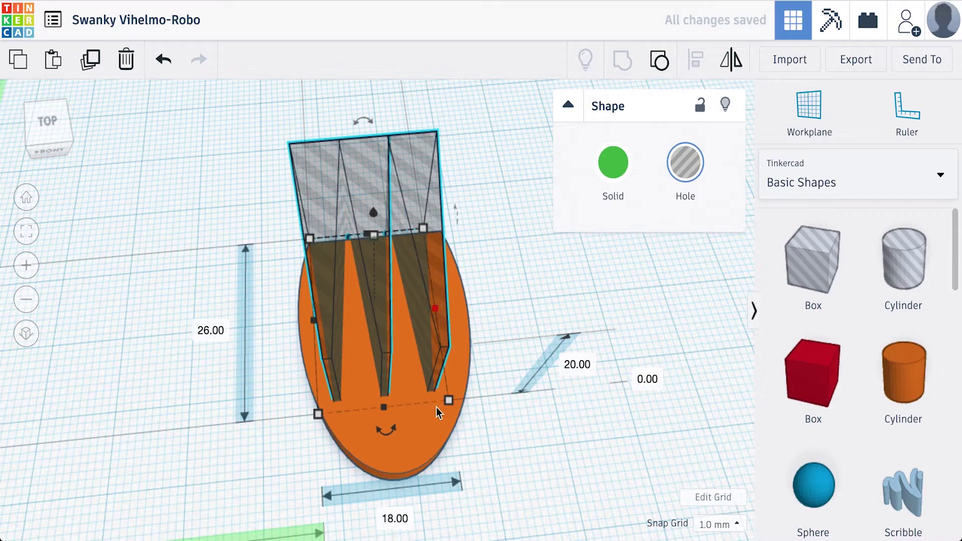
left_click(429, 446, "shift")
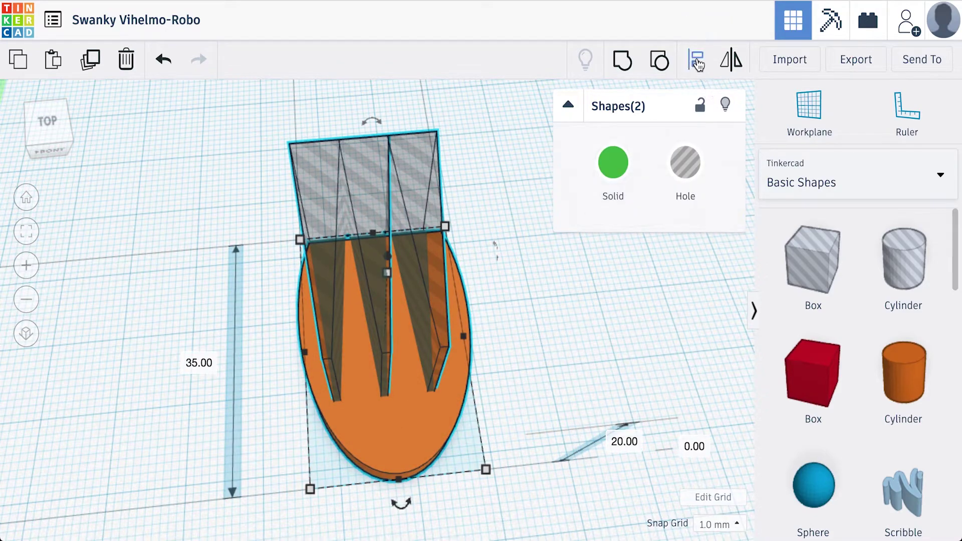
key("Right")
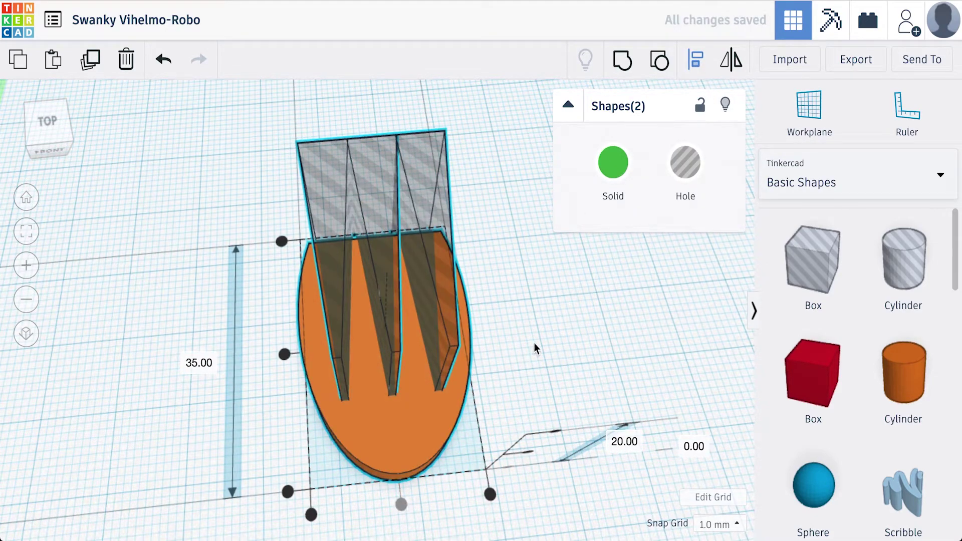
Group the wedge hole with the orange oval to cut out the four fork tines.
left_click(535, 343)
left_click(391, 260)
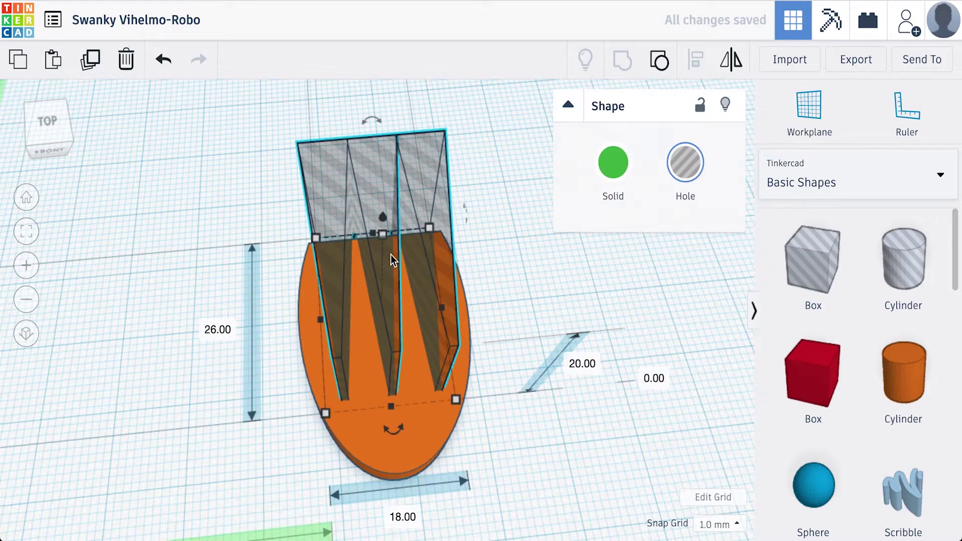
key("Right")
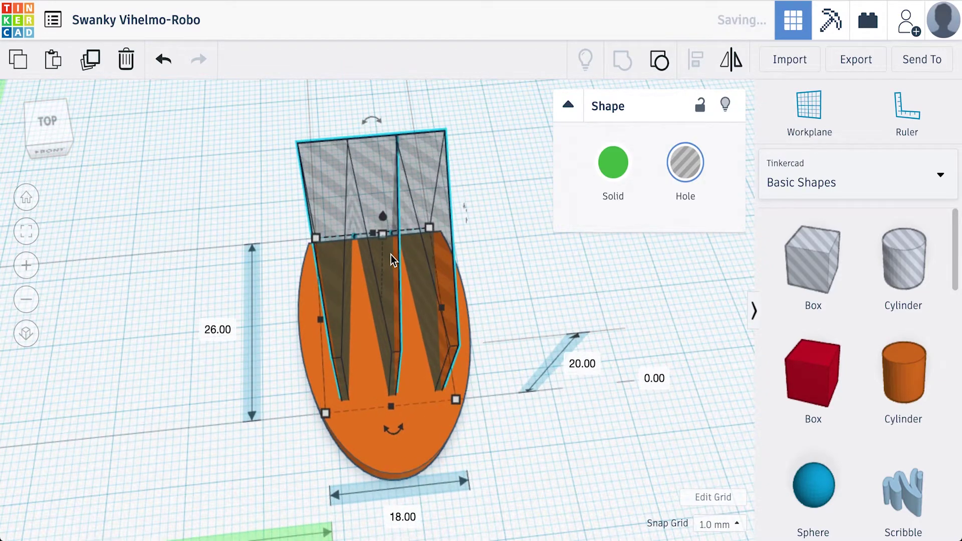
key("Left")
scroll(391, 255, "up", 1)
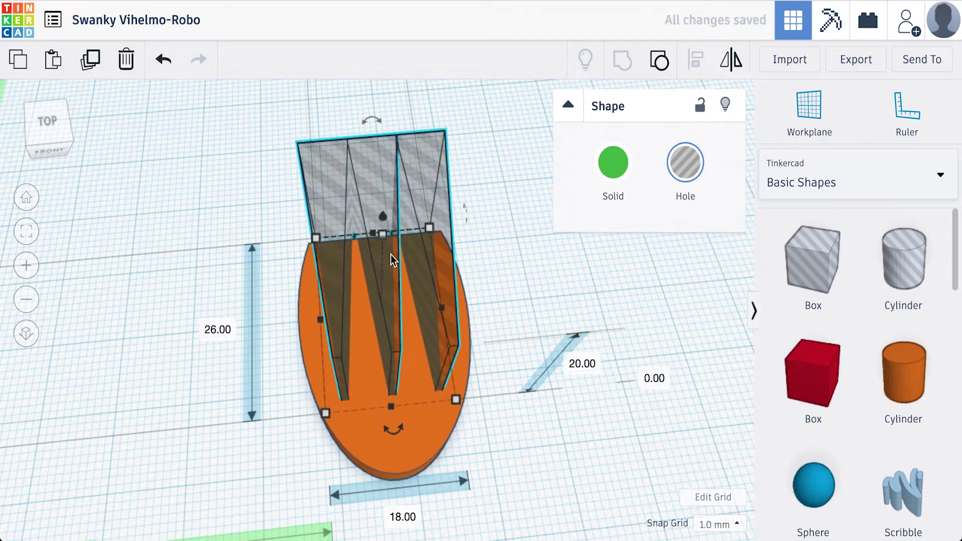
left_click(415, 465, "shift")
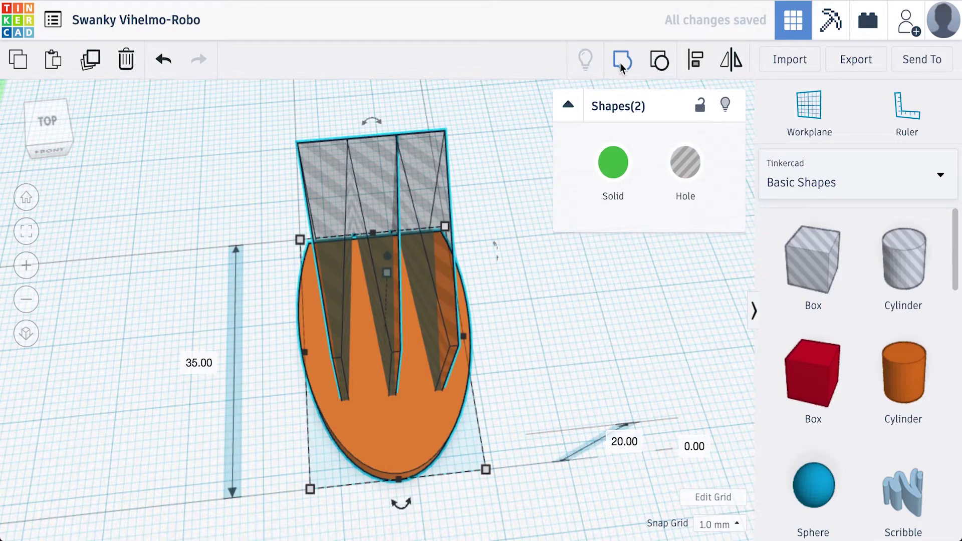
left_click(621, 62)
left_click(306, 202)
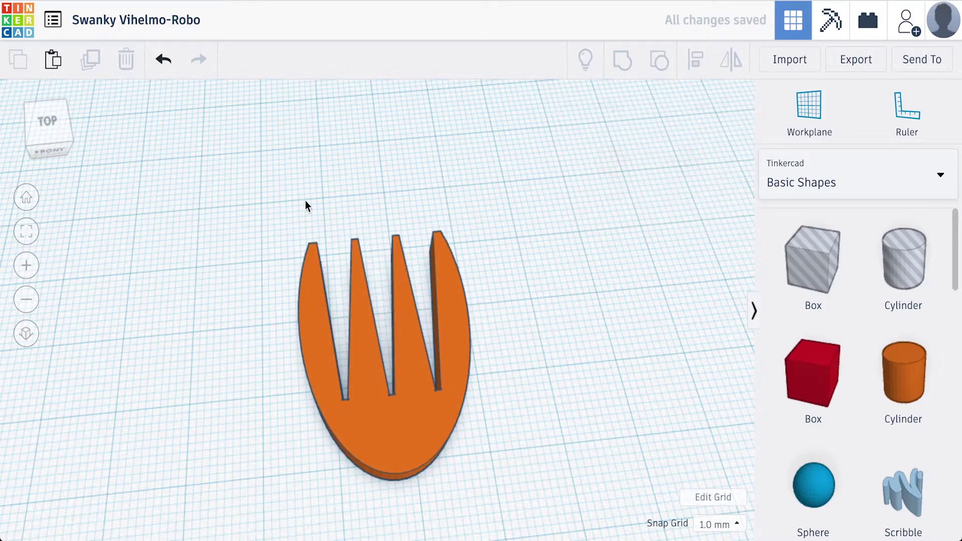
Move the fork head up the workplane to 62 mm and -47 mm on the ruler.
left_click(347, 412)
left_click_drag(379, 416, 377, 277)
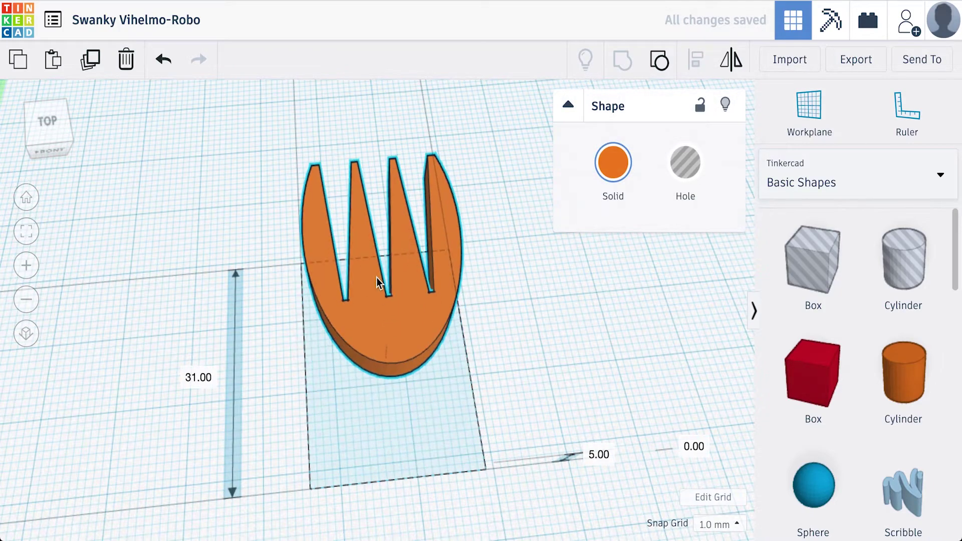
scroll(377, 278, "down", 5)
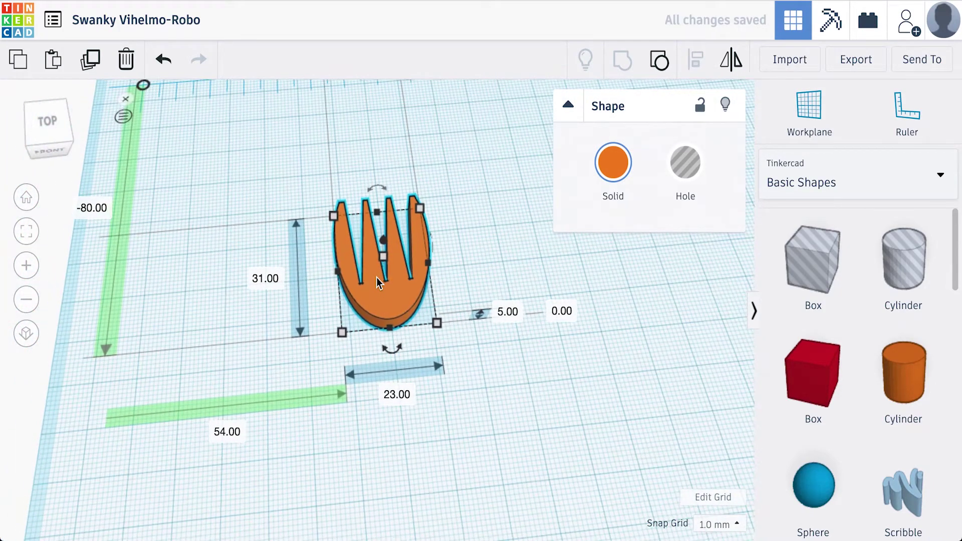
left_click_drag(387, 293, 416, 157)
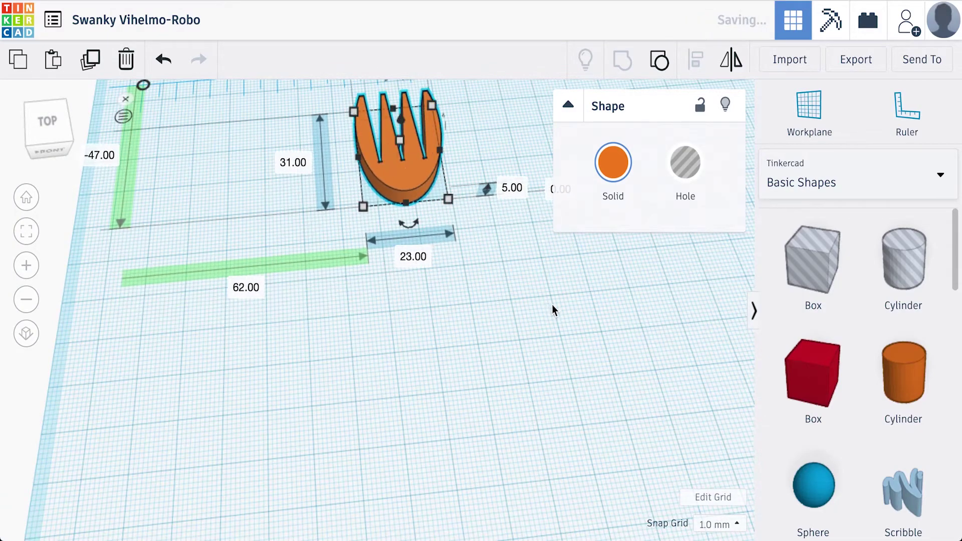
left_click(544, 309)
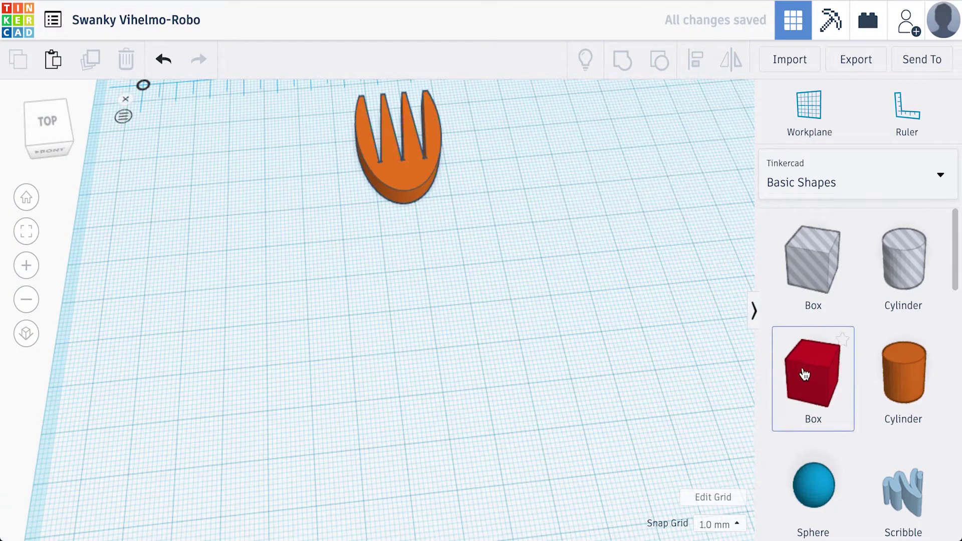
Add a solid box below the fork head and size it 5 mm wide, 5 mm high and 100 mm long.
left_click_drag(805, 376, 336, 318)
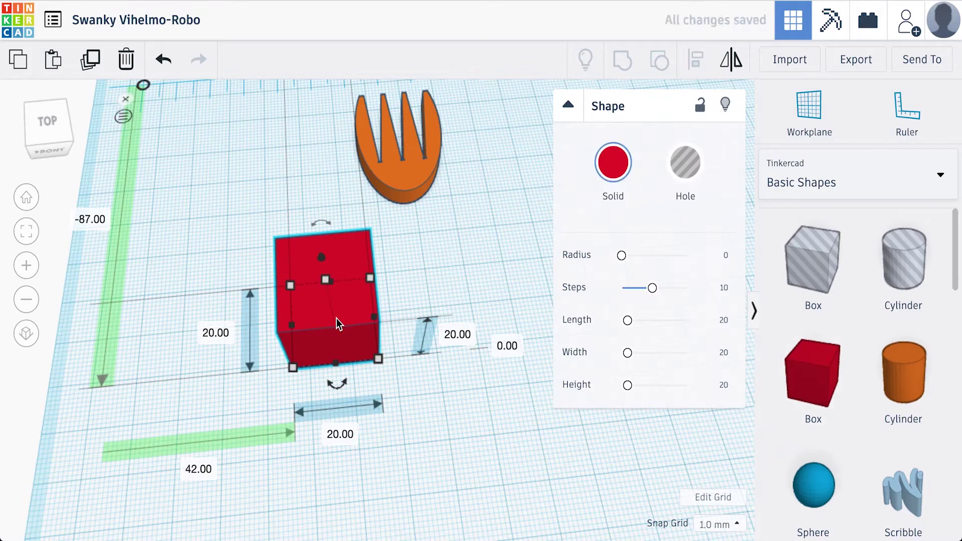
left_click(333, 435)
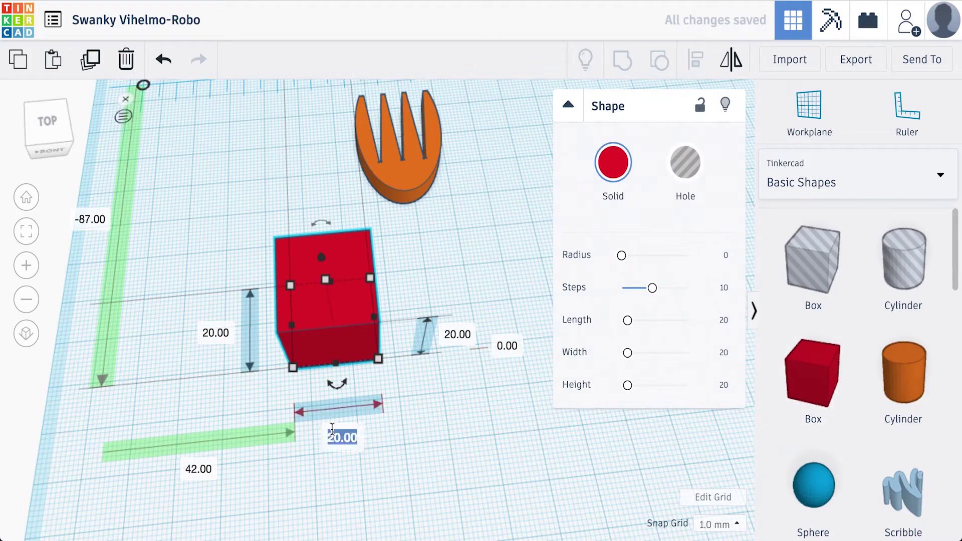
type("5")
key("Return")
left_click(390, 344)
type("5")
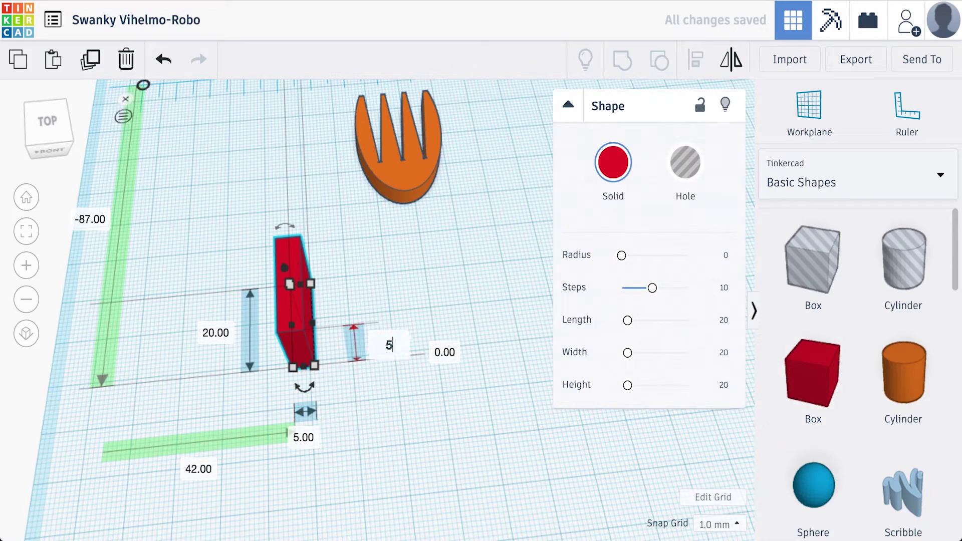
key("Return")
left_click(224, 334)
type("100")
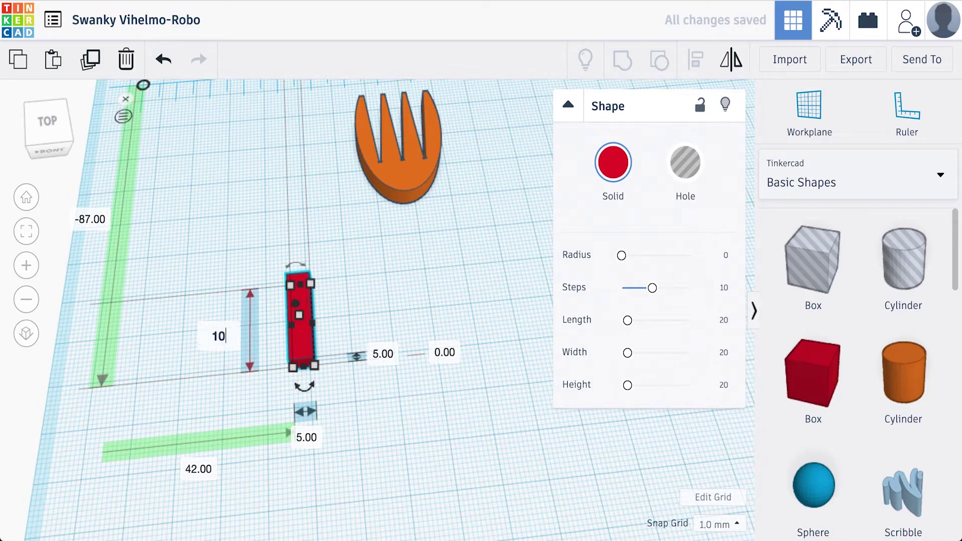
key("Return")
Shift the red bar to -118 mm along the ruler and round its edges with a radius of 5.
left_click_drag(296, 181, 312, 297)
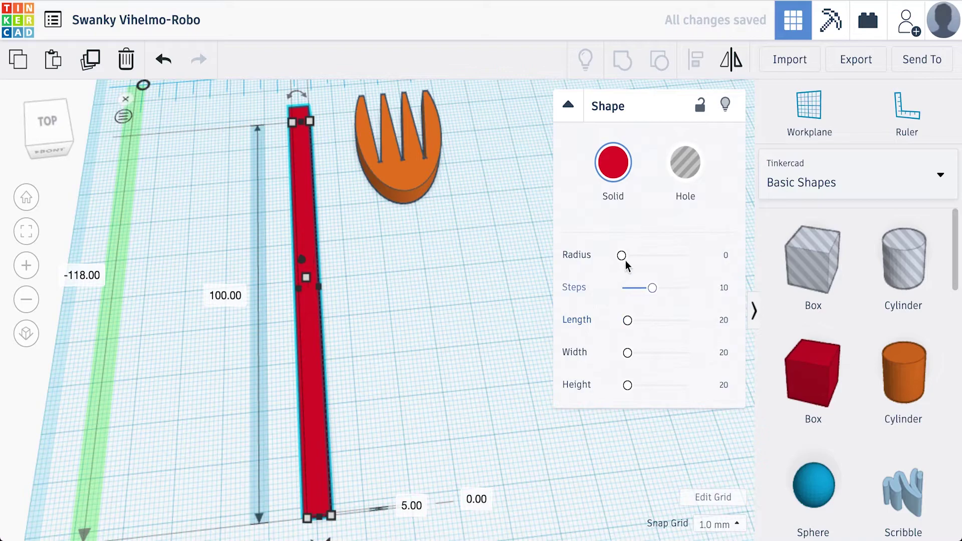
left_click(728, 258)
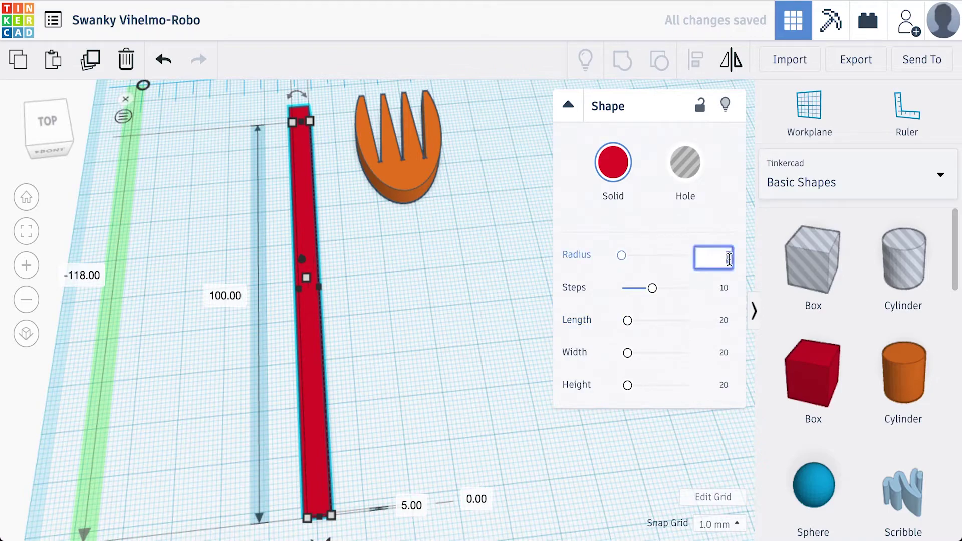
key("Return")
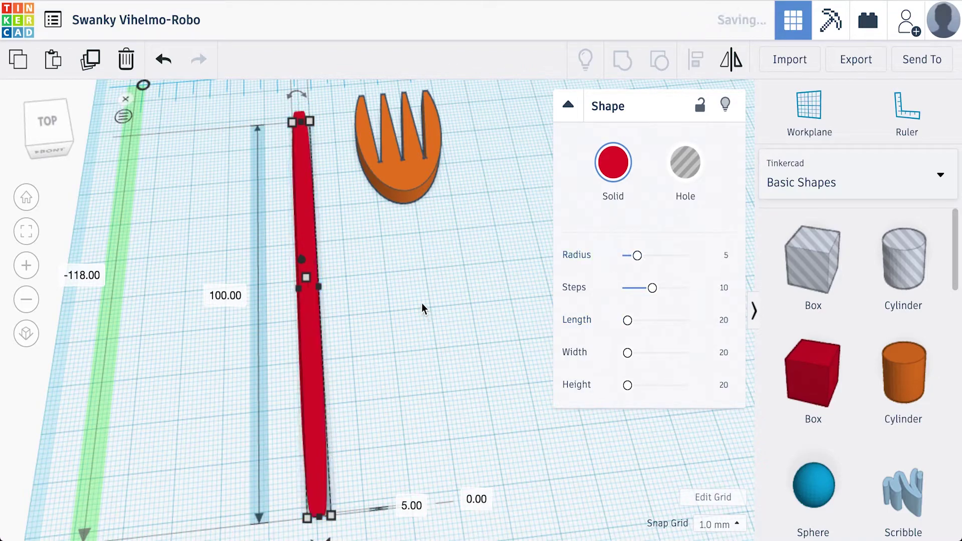
left_click(414, 296)
Move the red bar to -123 mm along the ruler and center-align it with the fork head across its width.
mouse_move(301, 199)
left_mouse_down()
mouse_move(315, 226)
mouse_move(315, 211)
left_mouse_up()
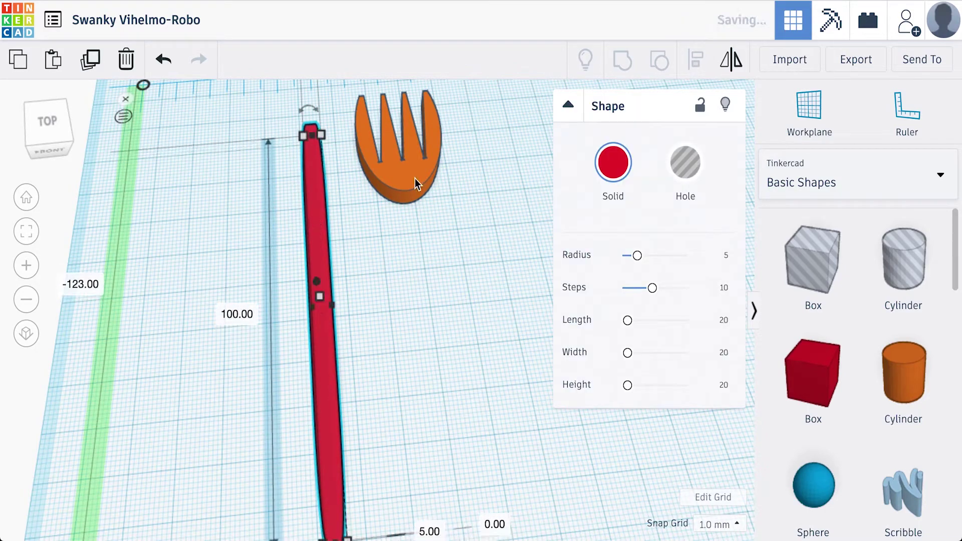
left_click(415, 179, "shift")
left_click(697, 60)
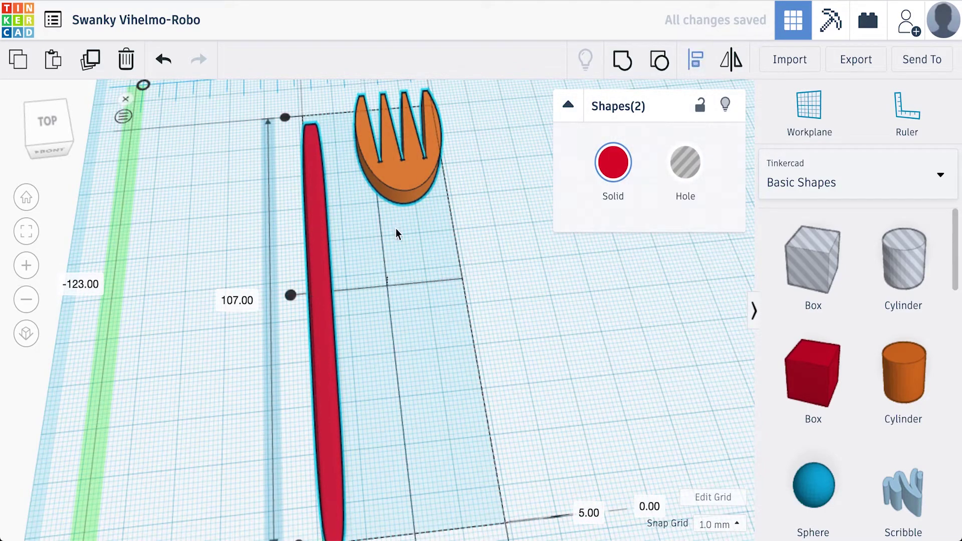
scroll(326, 248, "down", 3)
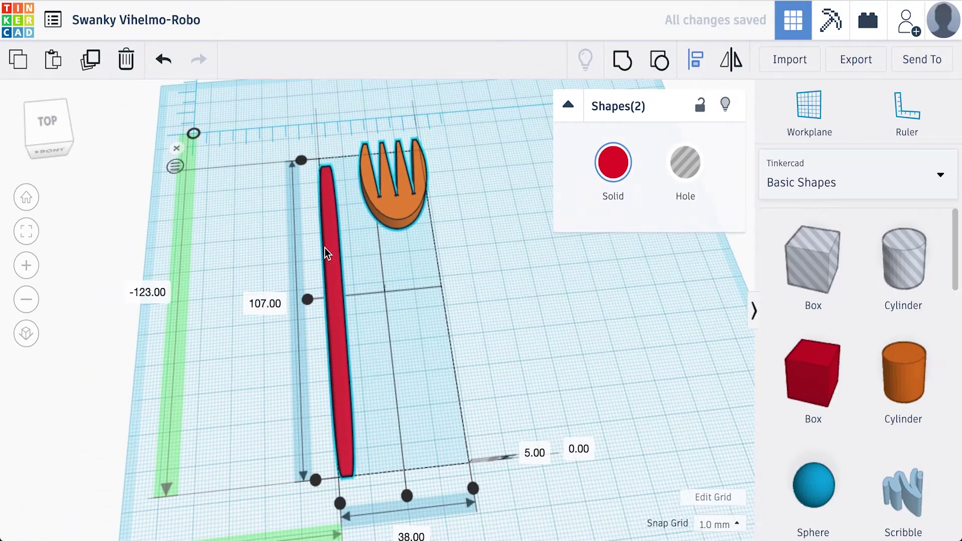
scroll(324, 248, "down", 2)
left_click(400, 463)
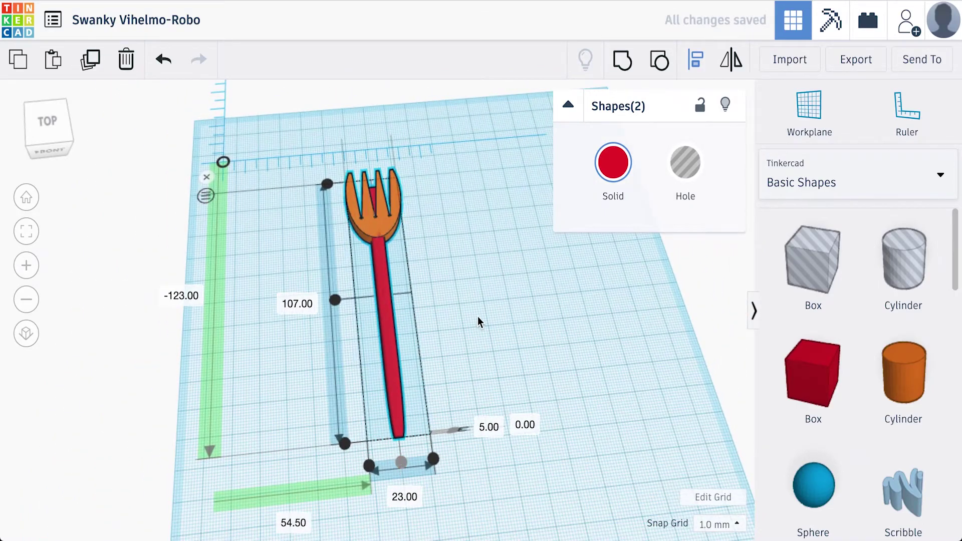
Slide the red handle away from the tines to -139 mm on the ruler so it only overlaps the head's base.
left_click(466, 314)
left_click(465, 311)
key("Down")
key("Down")
key("Down")
key("Down")
key("Down")
key("Down")
key("Down")
key("Down")
key("Down")
key("Down")
key("Down")
key("Down")
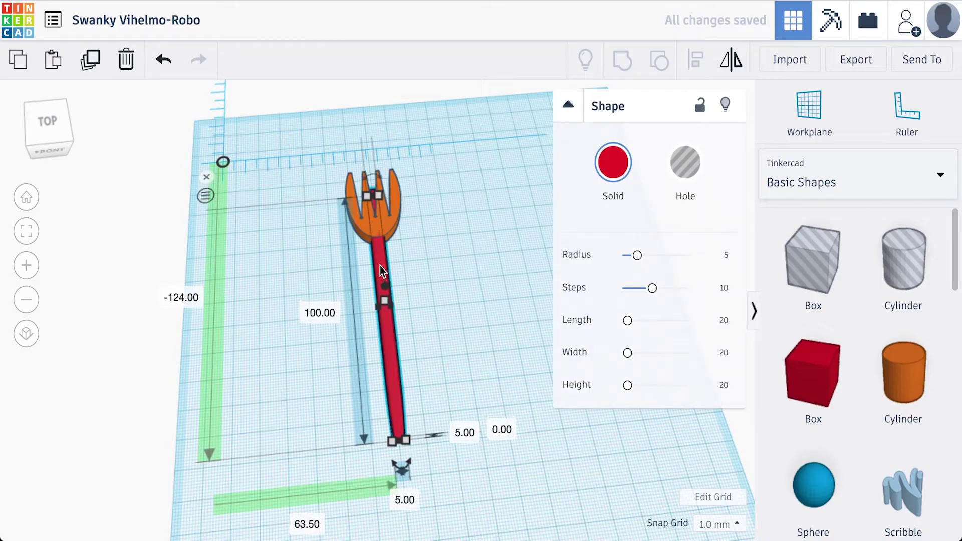
key("Down")
key("Down")
key("Down")
key("Down")
key("Down")
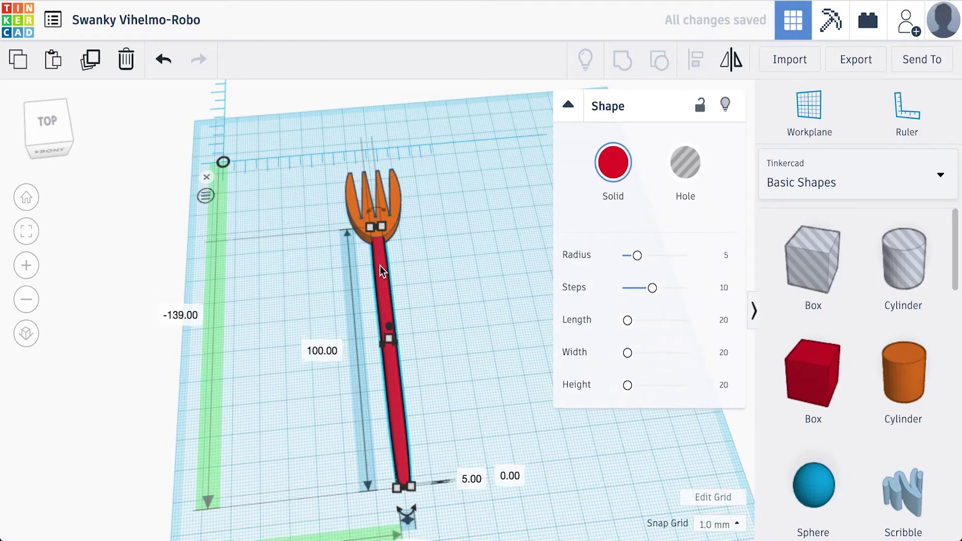
Group the red handle and the orange fork head into a single solid fork.
left_click_drag(54, 133, 76, 133)
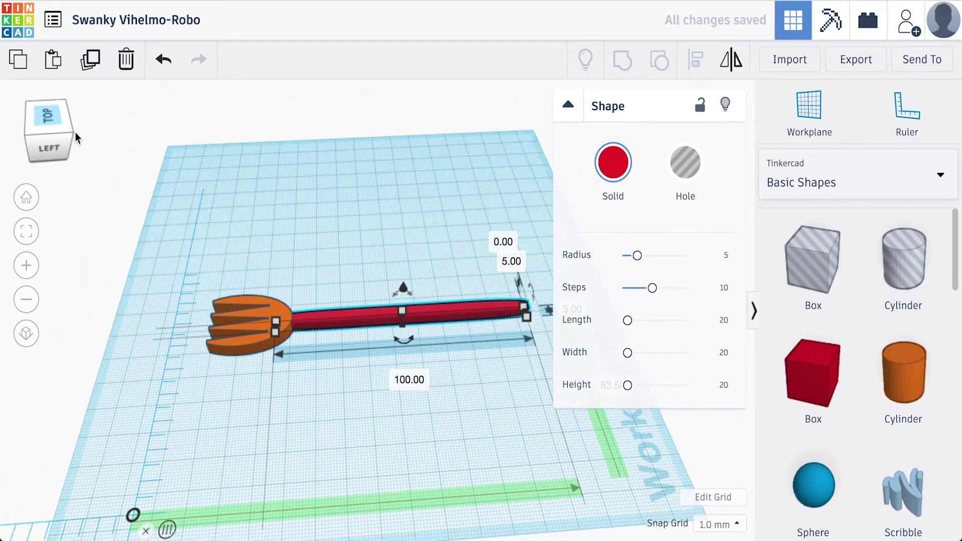
left_click(238, 319, "shift")
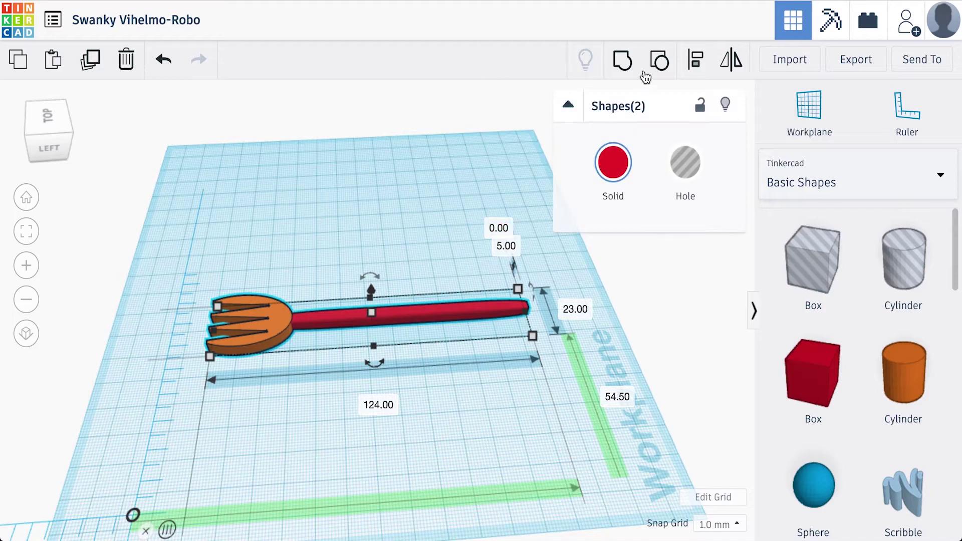
left_click(626, 61)
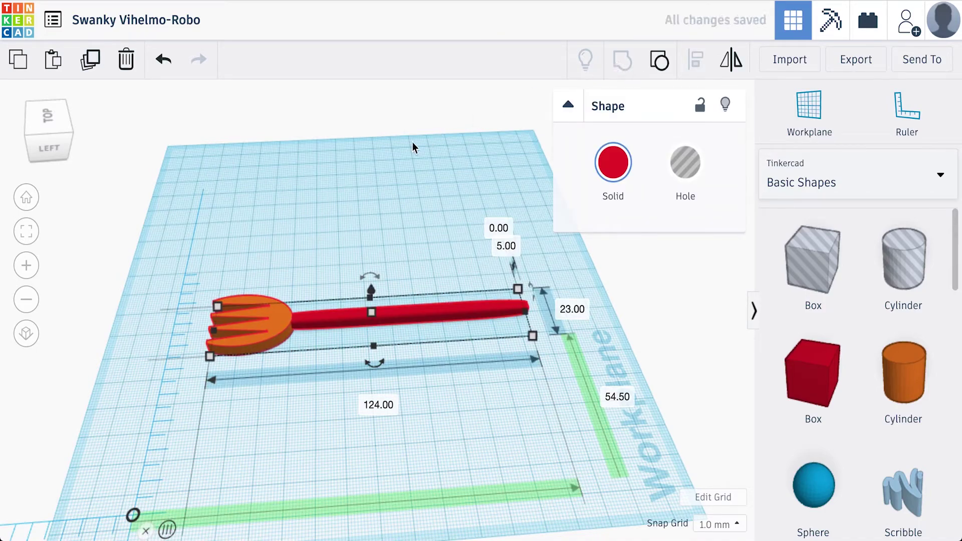
left_click(386, 183)
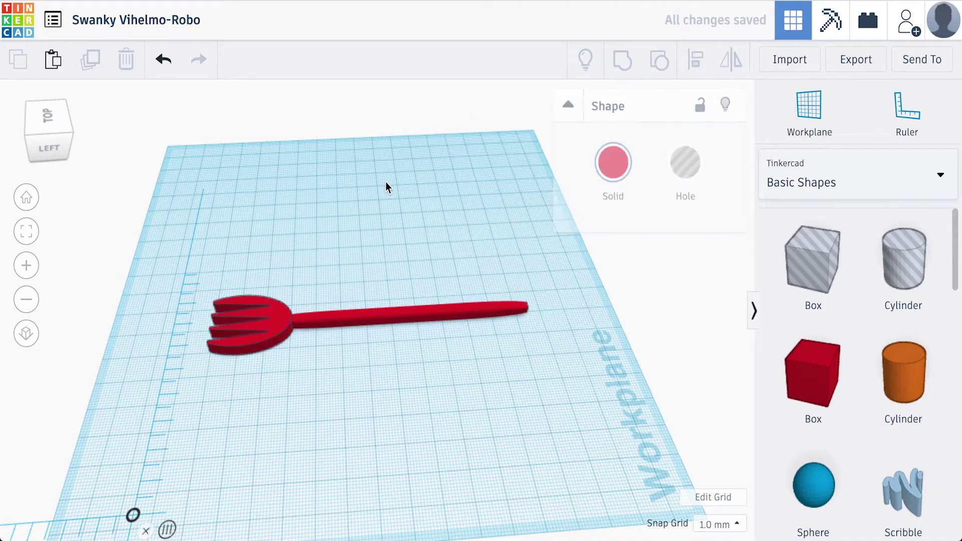
left_click(266, 311)
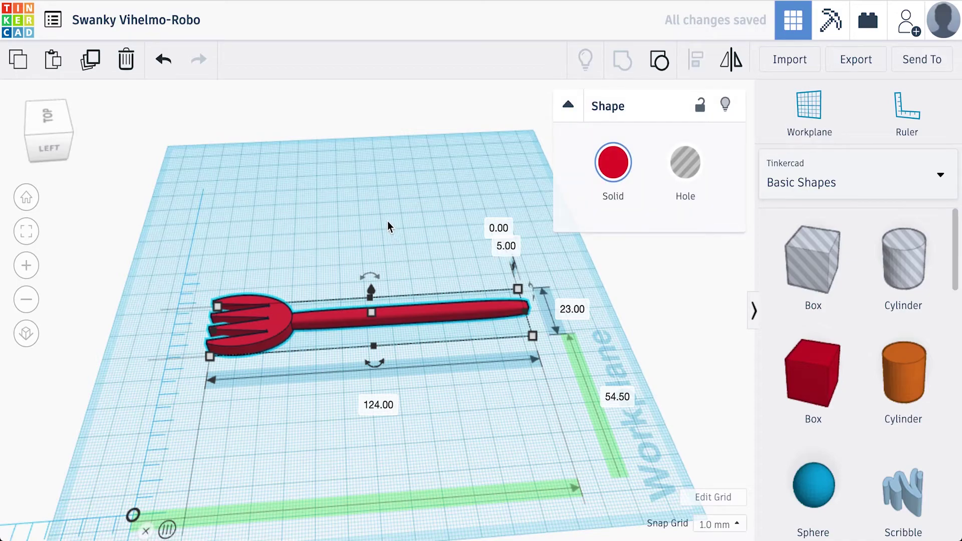
left_click(639, 457)
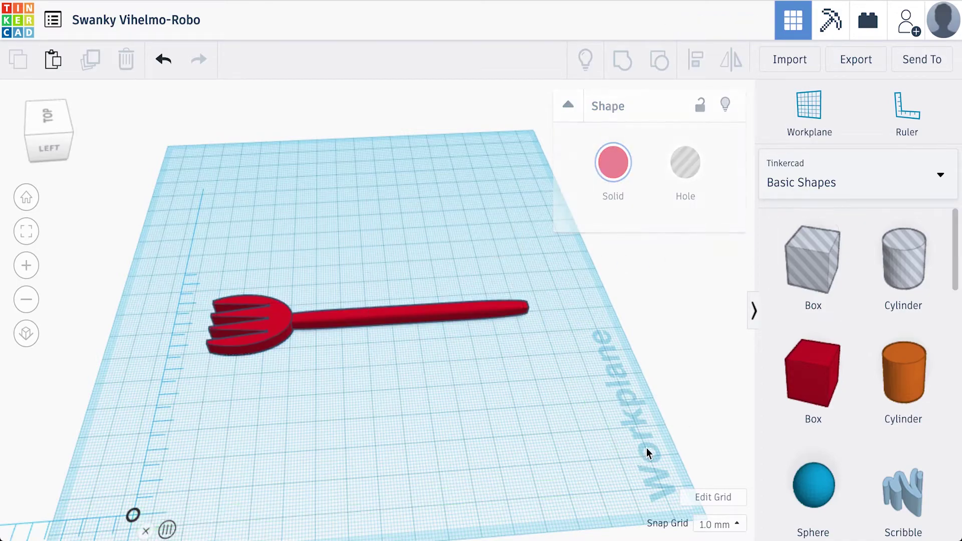
Add a hole box beside the fork's tines and tilt it 9° in the plane seen from the left side.
left_click_drag(822, 265, 179, 419)
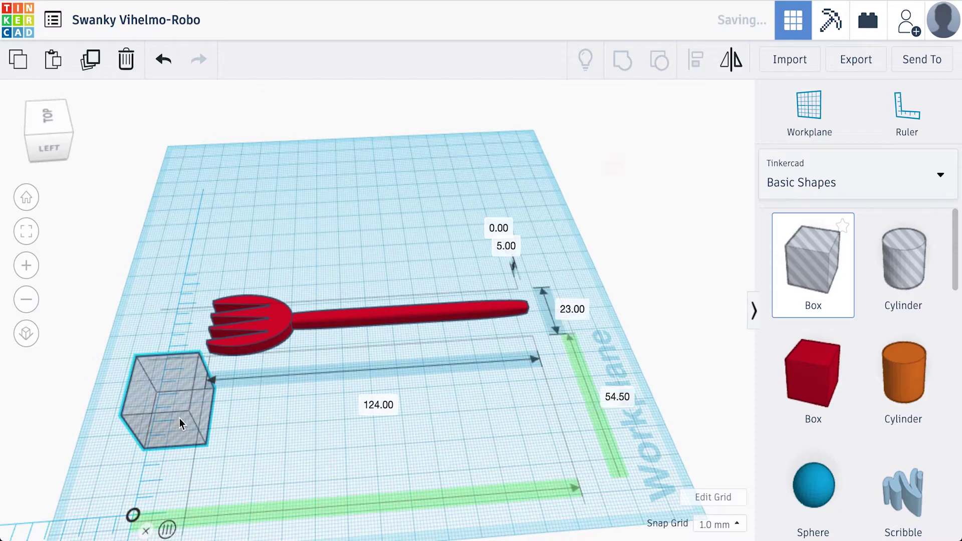
key("f")
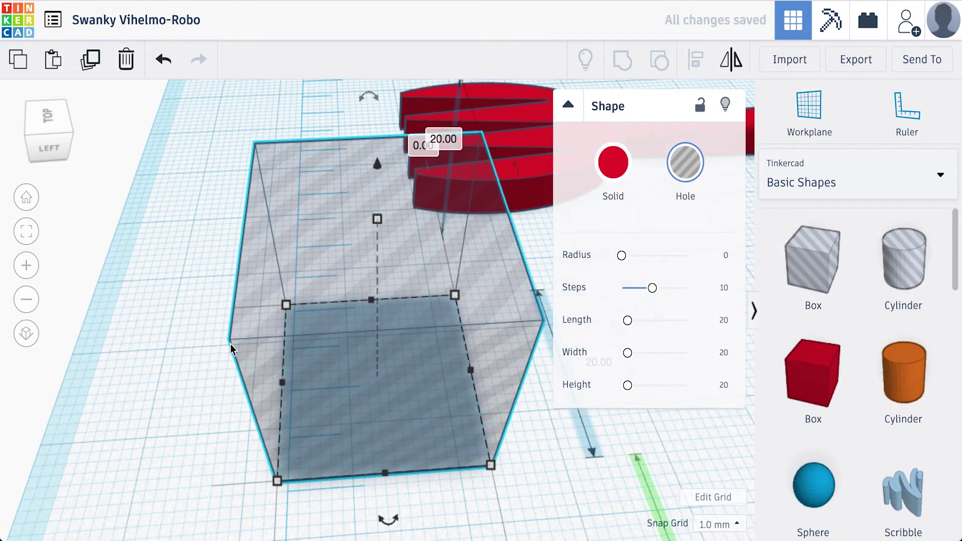
left_click(53, 147)
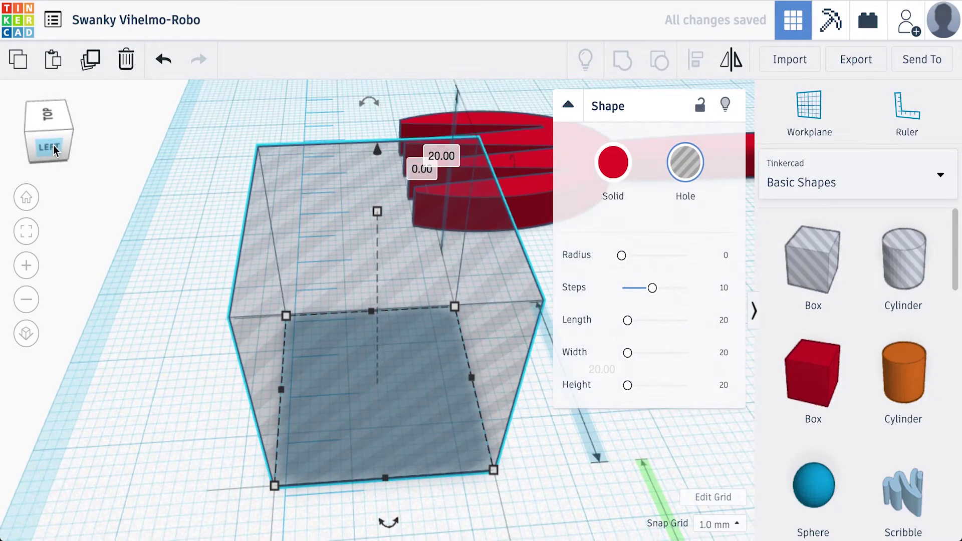
left_click_drag(366, 103, 366, 102)
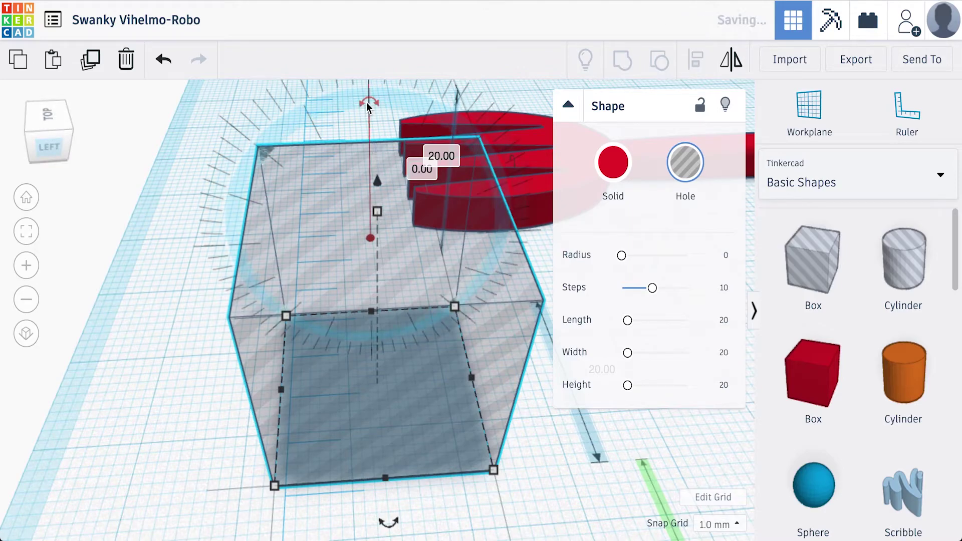
left_click(46, 134)
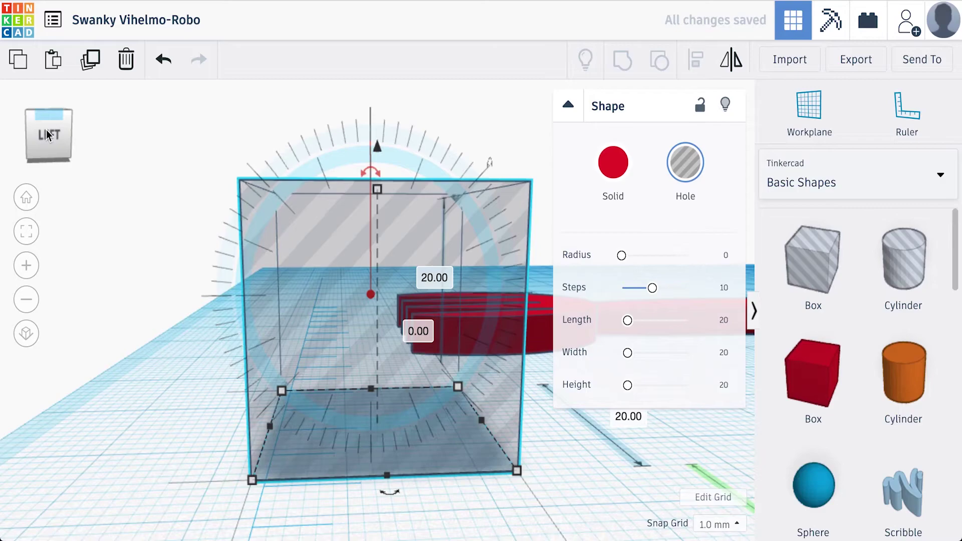
left_click(46, 130)
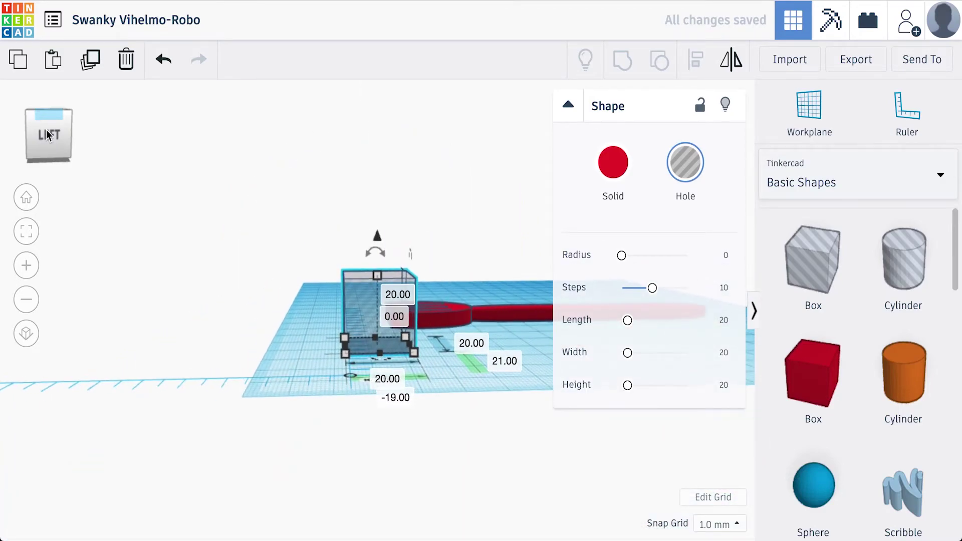
mouse_move(377, 251)
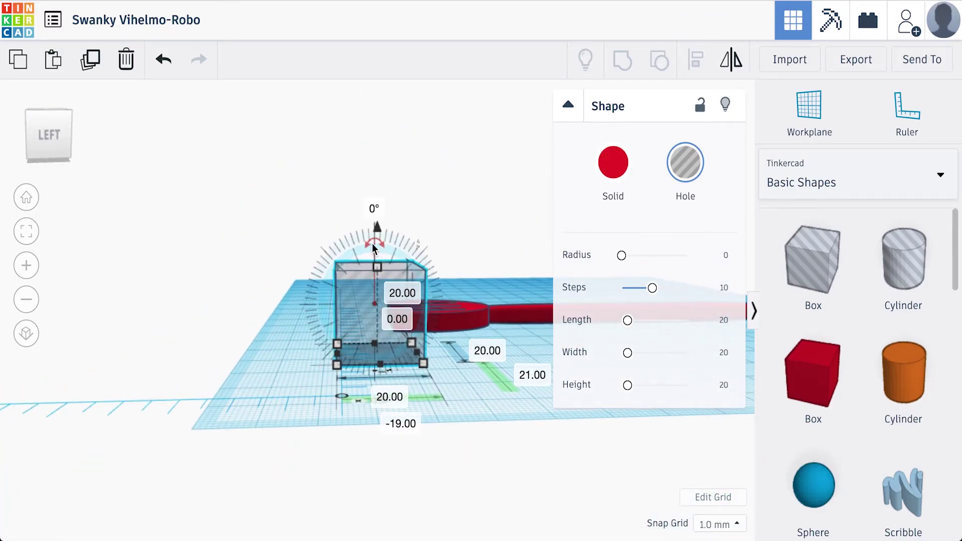
left_click_drag(373, 247, 374, 224)
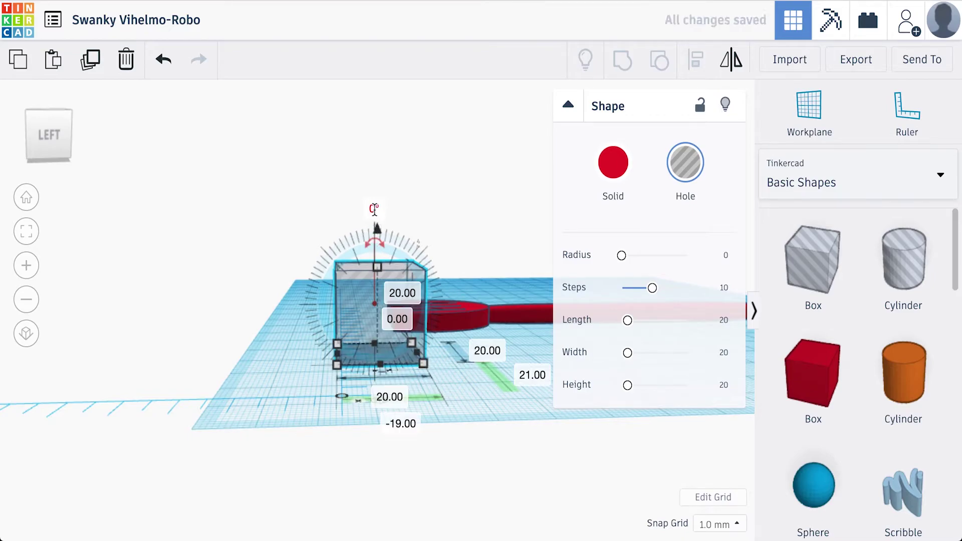
left_click(375, 209)
type("9")
key("Return")
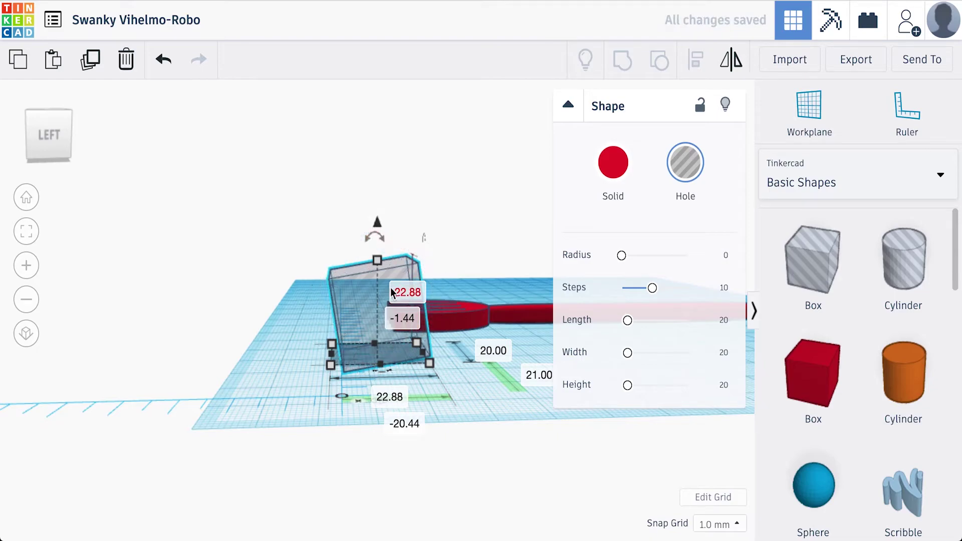
Place the tilted hole box at the fork's tines, 2 mm above the workplane and -29.88 mm along the ruler.
left_click_drag(364, 282, 400, 292)
key("d")
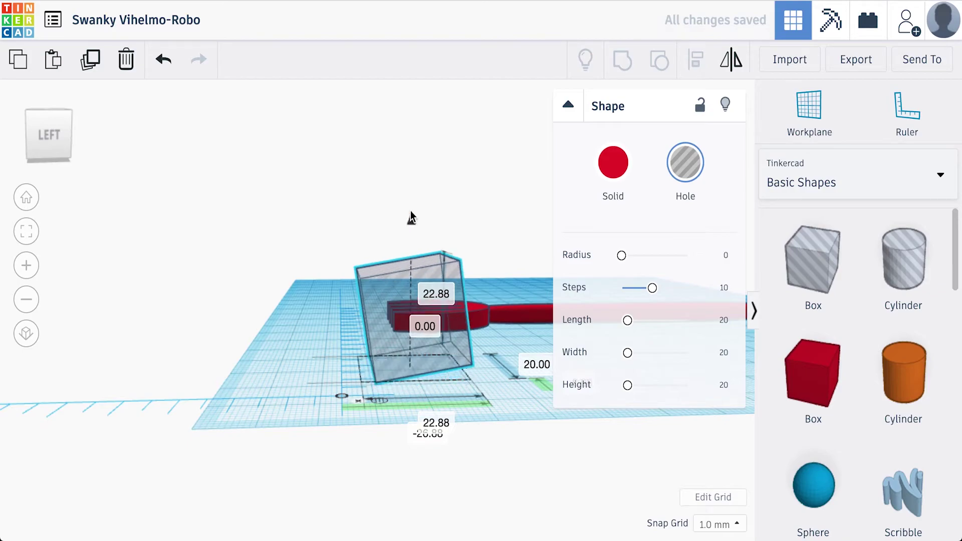
key("ctrl+Up")
key("ctrl+Up")
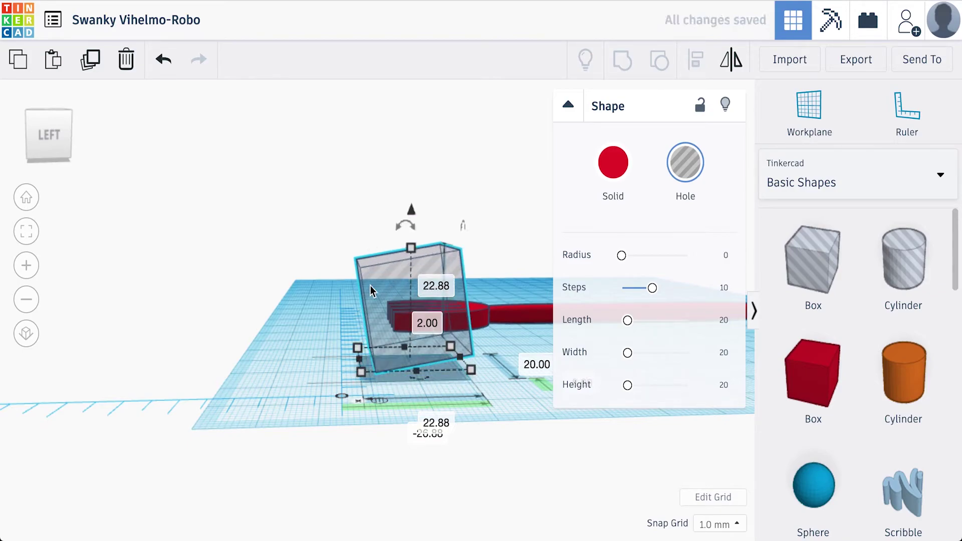
mouse_move(386, 270)
left_mouse_down()
mouse_move(382, 259)
mouse_move(386, 272)
left_mouse_up()
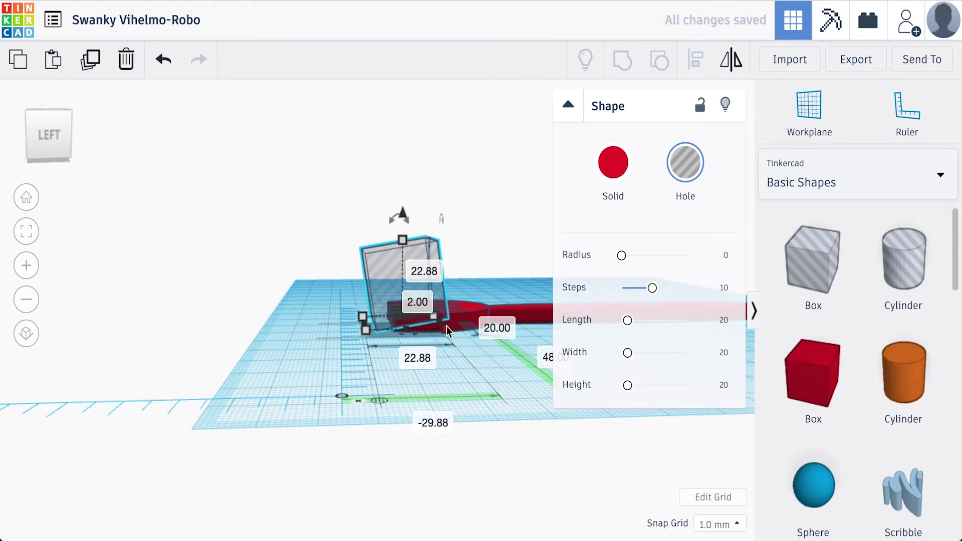
Enlarge the tilted hole box over the fork head to 64 mm wide and 38 mm long.
left_click_drag(446, 327, 530, 345)
left_click_drag(64, 139, 38, 141)
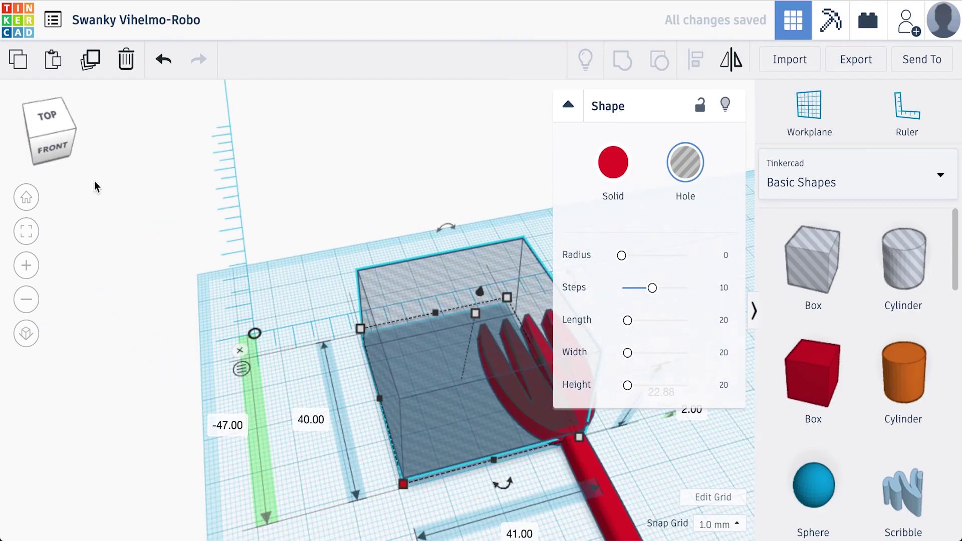
scroll(145, 231, "down", 5)
scroll(340, 384, "up", 8)
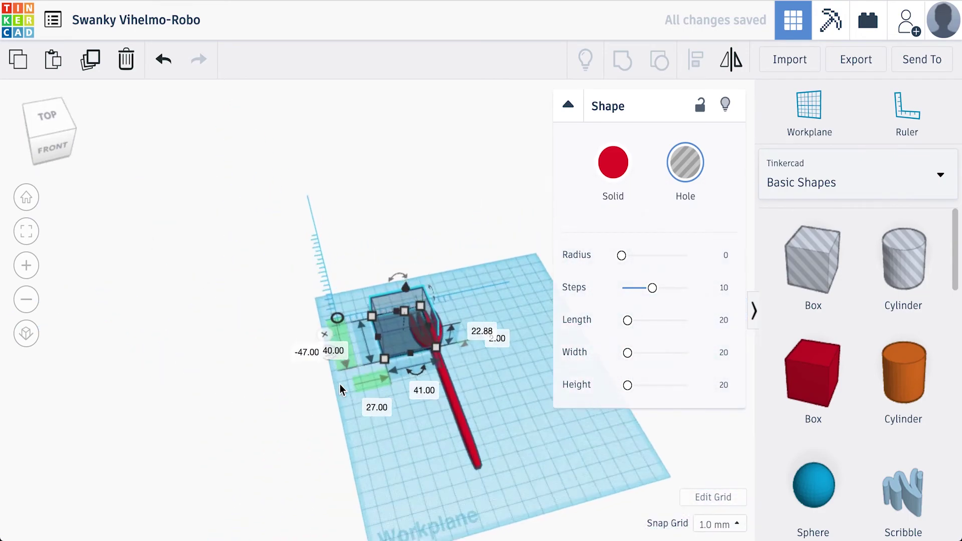
scroll(339, 384, "down", 1)
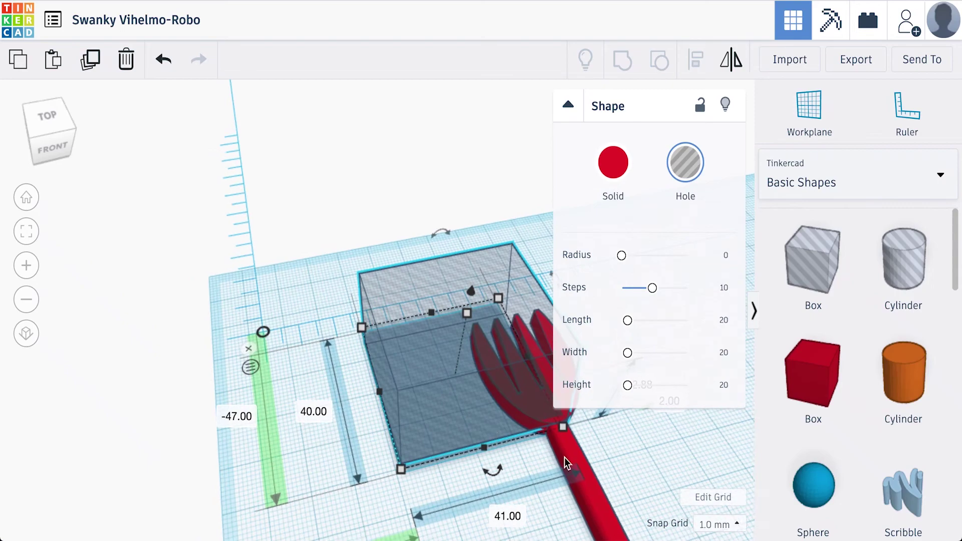
left_click(569, 106)
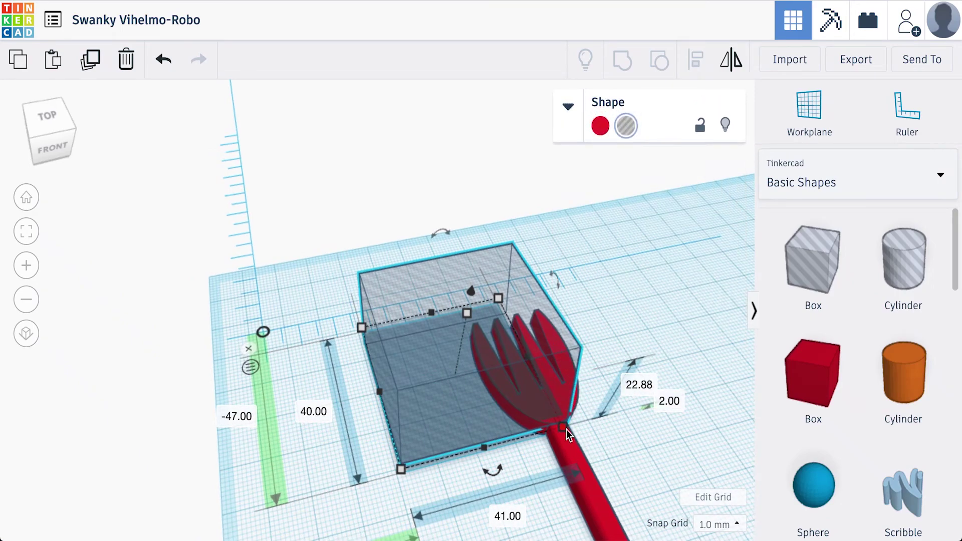
left_click_drag(563, 428, 643, 401)
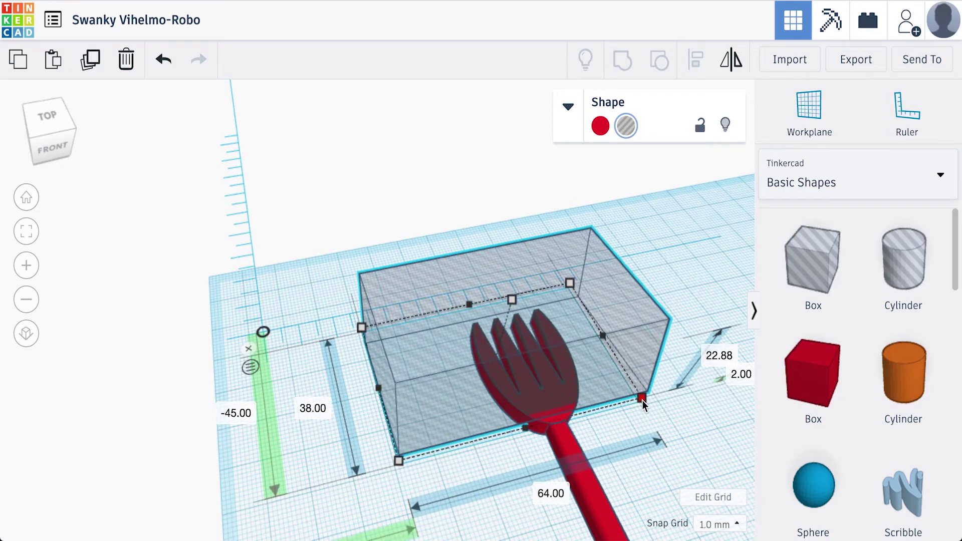
Nudge the hole box across and along the fork head until its front edge is at -48 mm on the ruler.
key("Right")
key("Right")
key("Right")
key("Right")
key("Right")
key("Down")
key("Down")
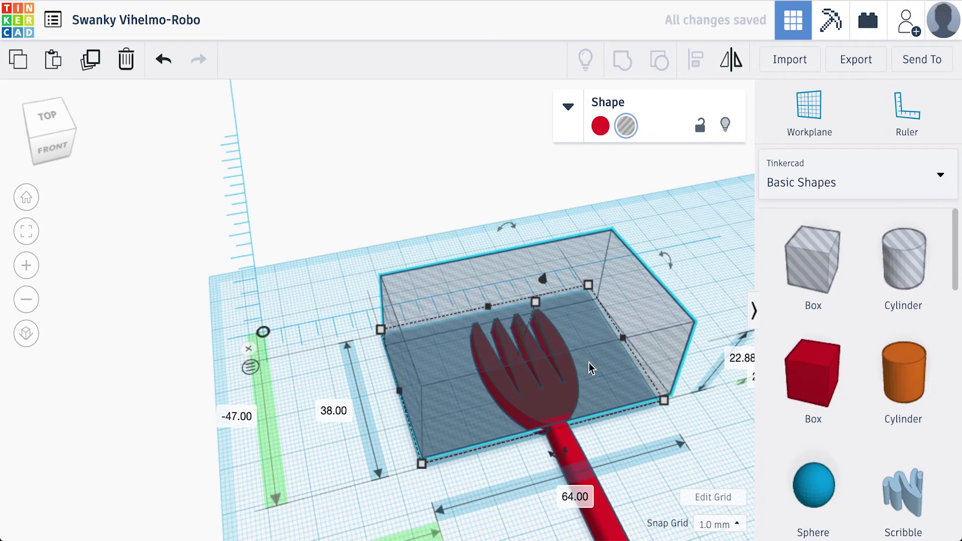
key("Down")
key("Down")
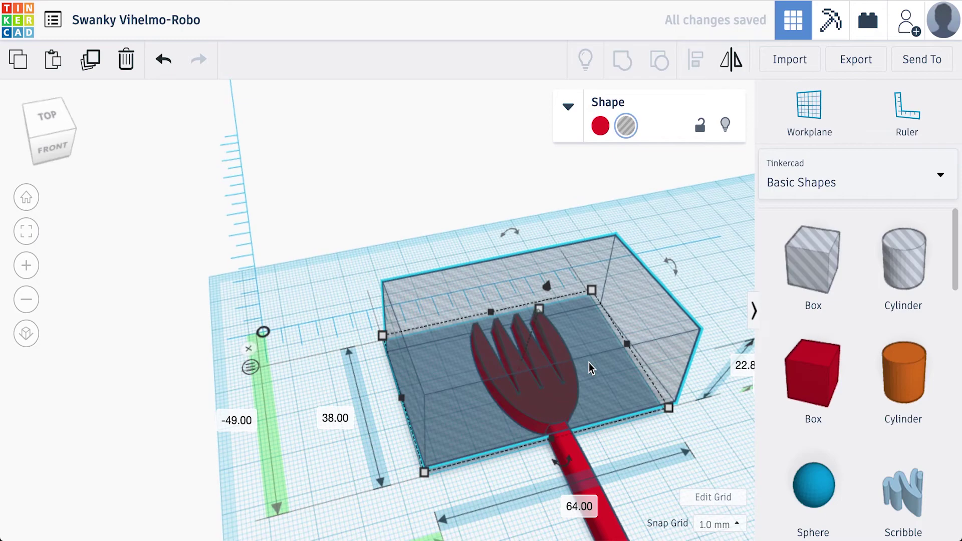
key("Up")
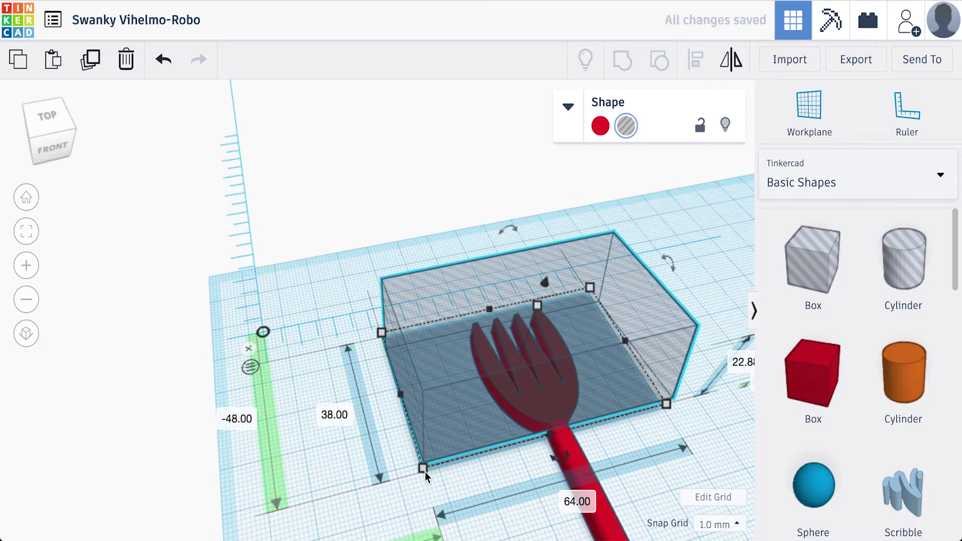
Extend the hole box to 41 mm long, keeping its front edge at -48 mm.
left_click_drag(425, 477, 427, 482)
key("Up")
key("Up")
key("Up")
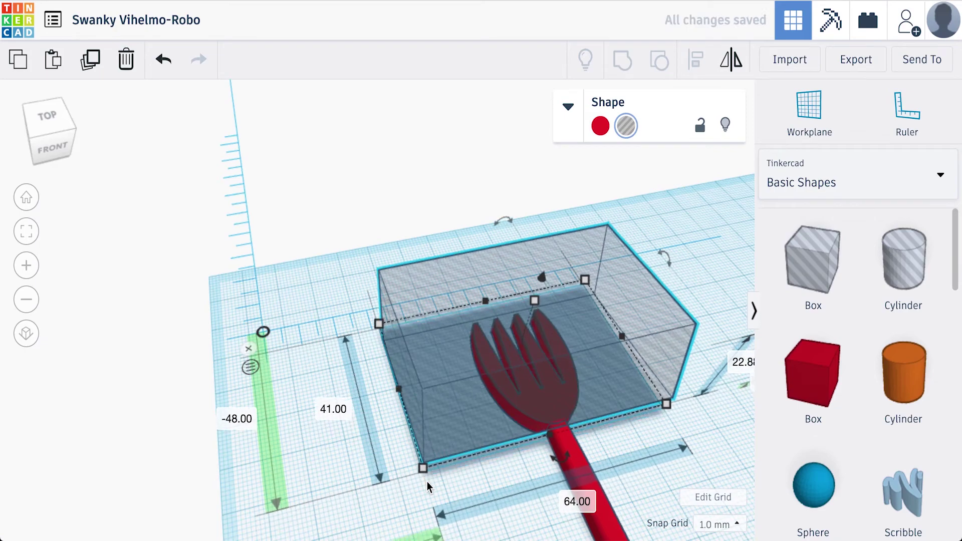
Group the tilted hole box with the fork to cut the sloped top into the fork head.
left_click_drag(53, 147, 64, 140)
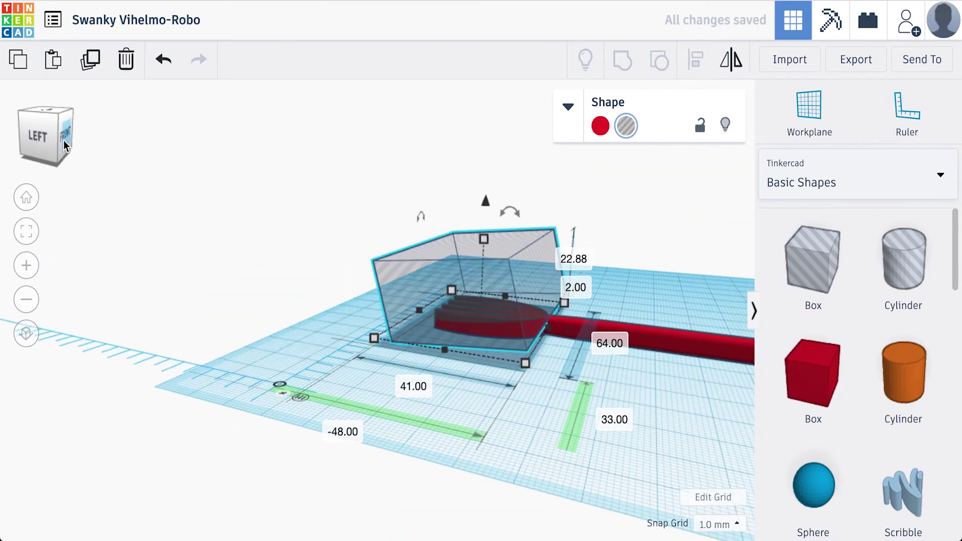
left_click(706, 344, "shift")
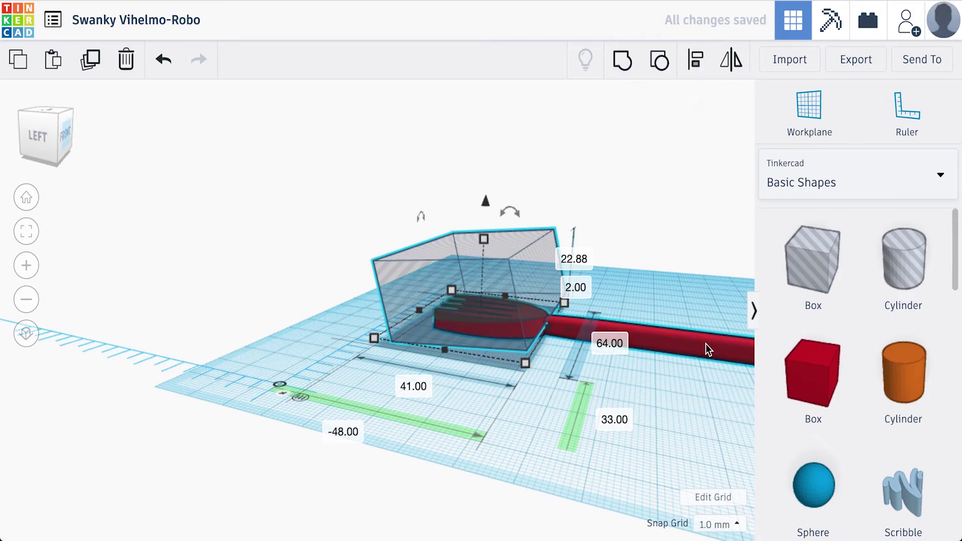
left_click(622, 75)
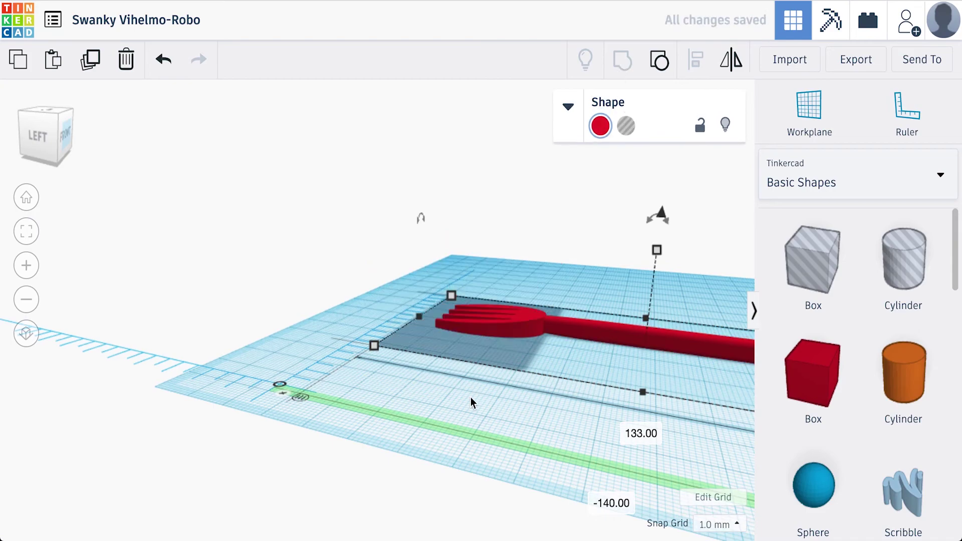
left_click(499, 395)
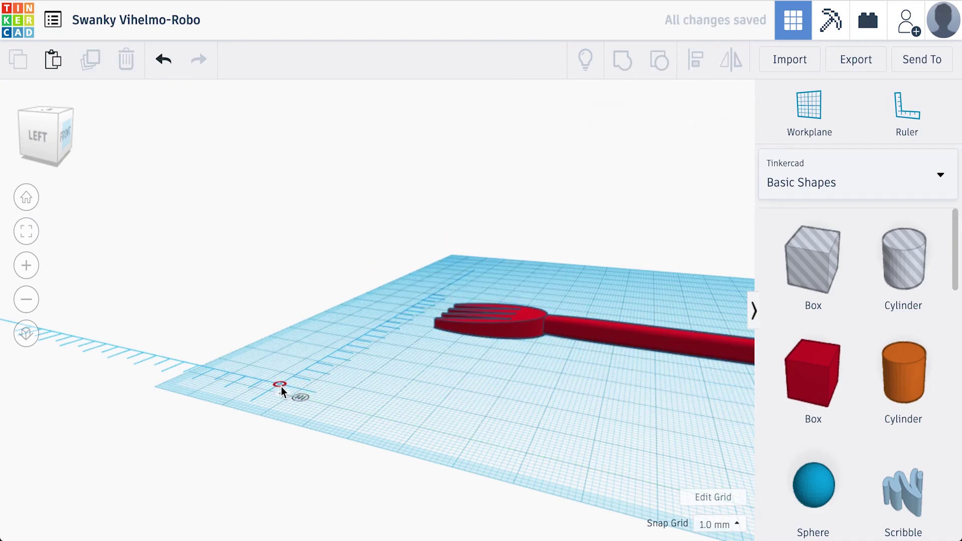
Dismiss the ruler from the workplane and leave the finished fork deselected.
left_click(281, 387)
left_click(518, 323)
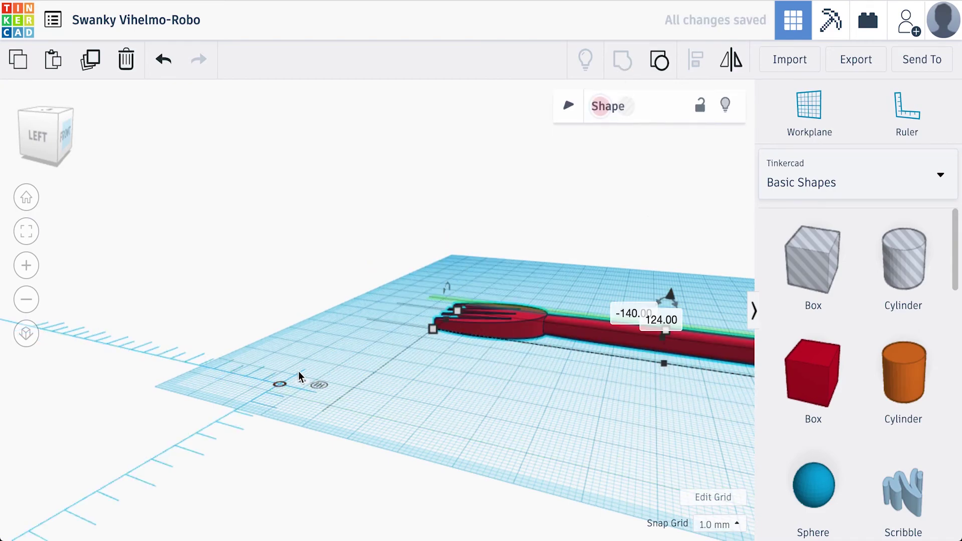
left_click(278, 386)
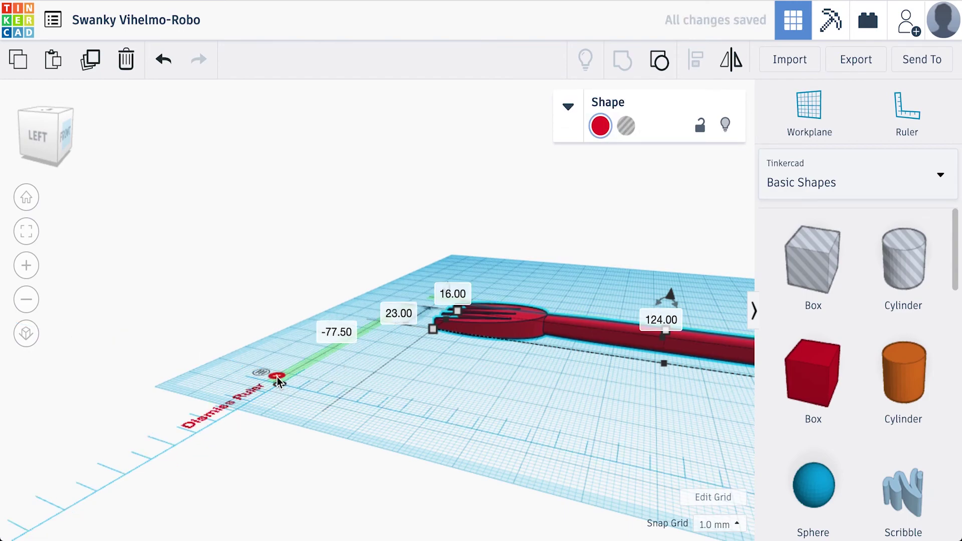
left_click(277, 377)
key("f")
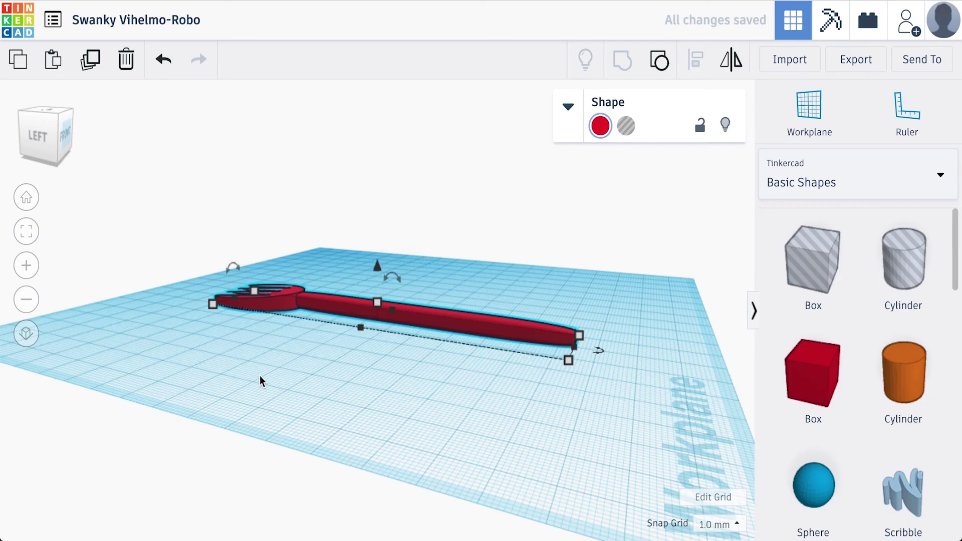
left_click(131, 380)
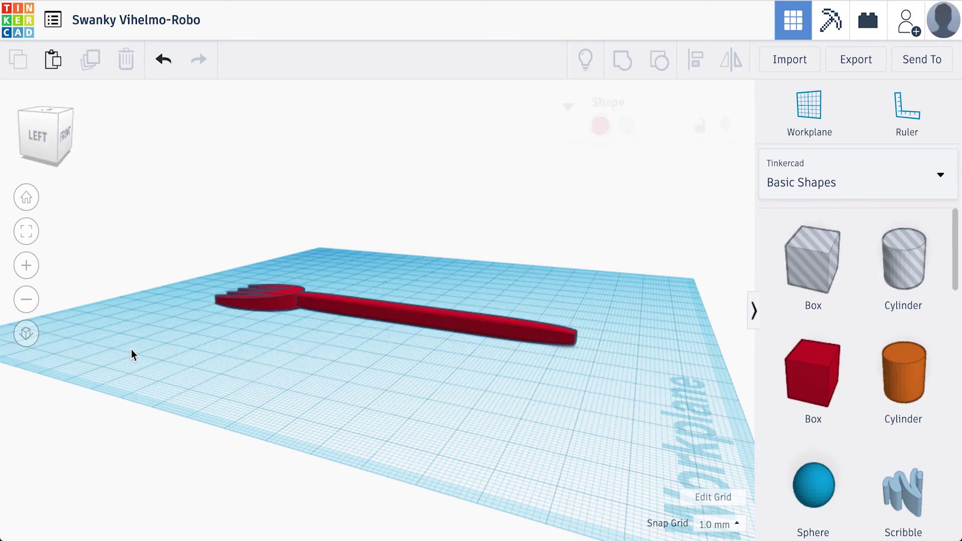
mouse_move(52, 138)
left_mouse_down()
mouse_move(28, 143)
mouse_move(7, 132)
mouse_move(55, 135)
mouse_move(47, 142)
left_mouse_up()
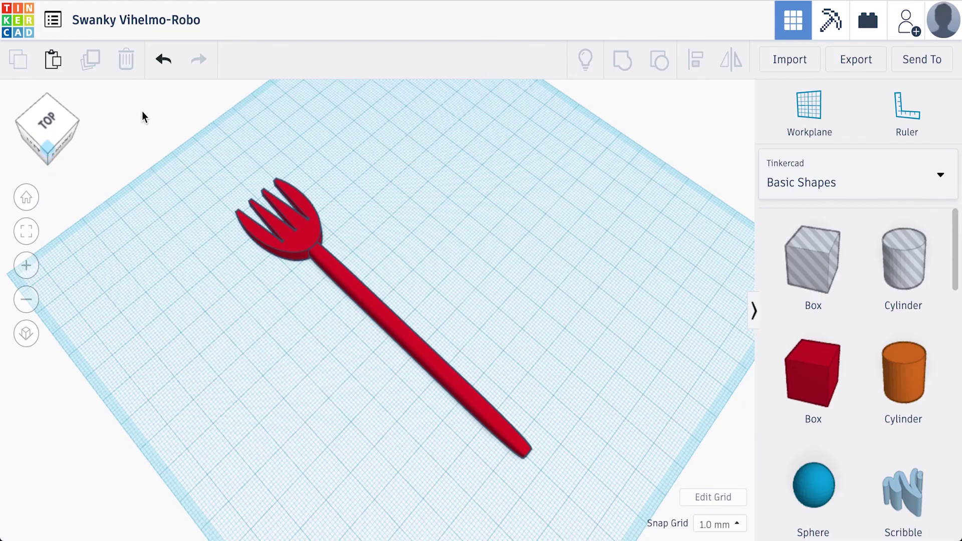